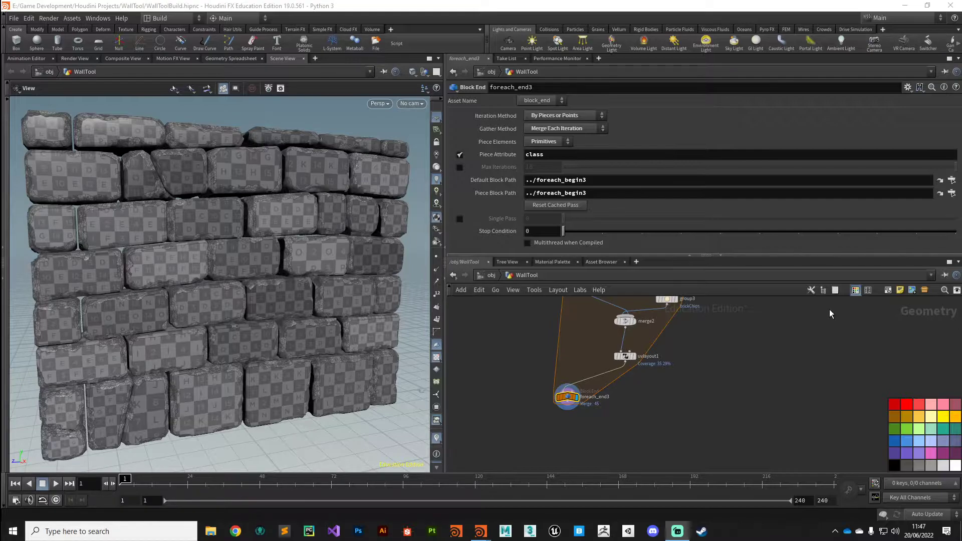
{"action": "left_click_drag", "start_coordinate": [181, 283], "coordinate": [152, 278]}
{"action": "middle_click_drag", "start_coordinate": [152, 279], "coordinate": [165, 307]}
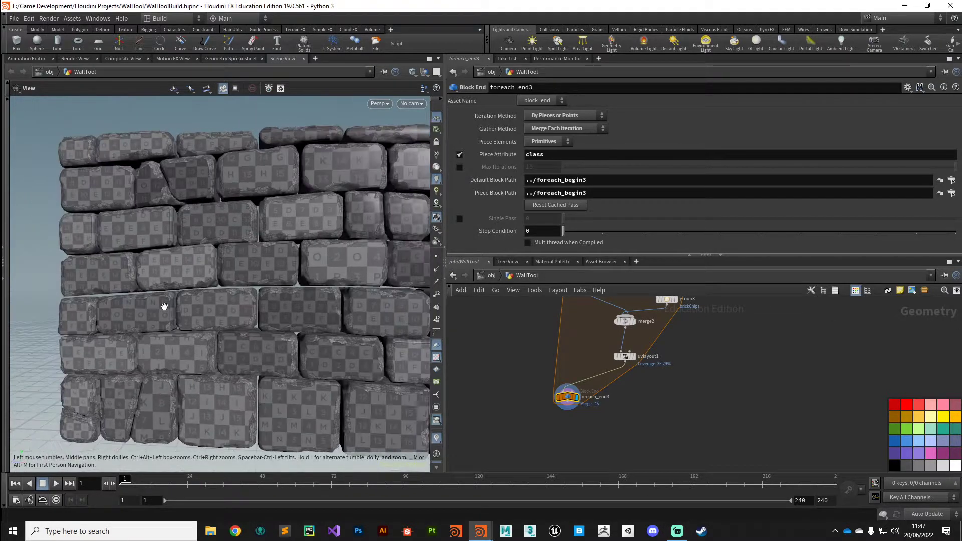
{"action": "scroll", "coordinate": [186, 256], "scroll_direction": "up", "scroll_amount": 1}
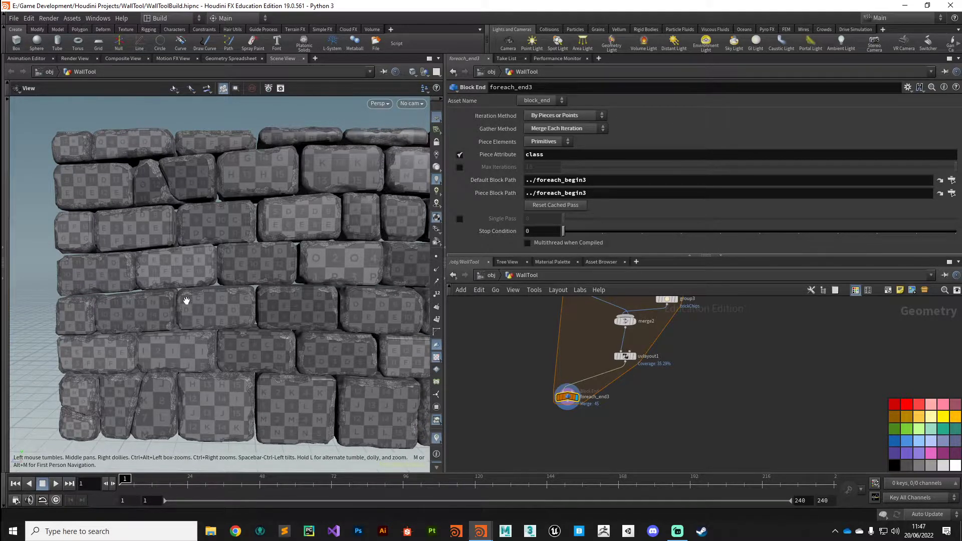
{"action": "scroll", "coordinate": [241, 355], "scroll_direction": "down", "scroll_amount": 5}
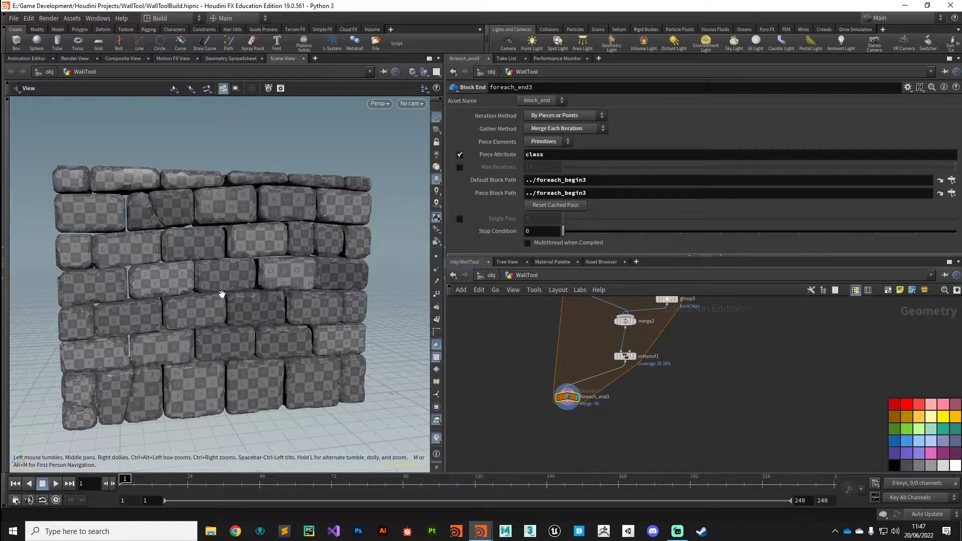
- Display the delete_small_parts1 node's result and set its area threshold to 0.71 to remove the small bricks
{"action": "middle_click_drag", "start_coordinate": [516, 403], "coordinate": [498, 472]}
{"action": "scroll", "coordinate": [501, 451], "scroll_direction": "down", "scroll_amount": 2}
{"action": "middle_click_drag", "start_coordinate": [511, 333], "coordinate": [532, 419]}
{"action": "scroll", "coordinate": [609, 368], "scroll_direction": "up", "scroll_amount": 3}
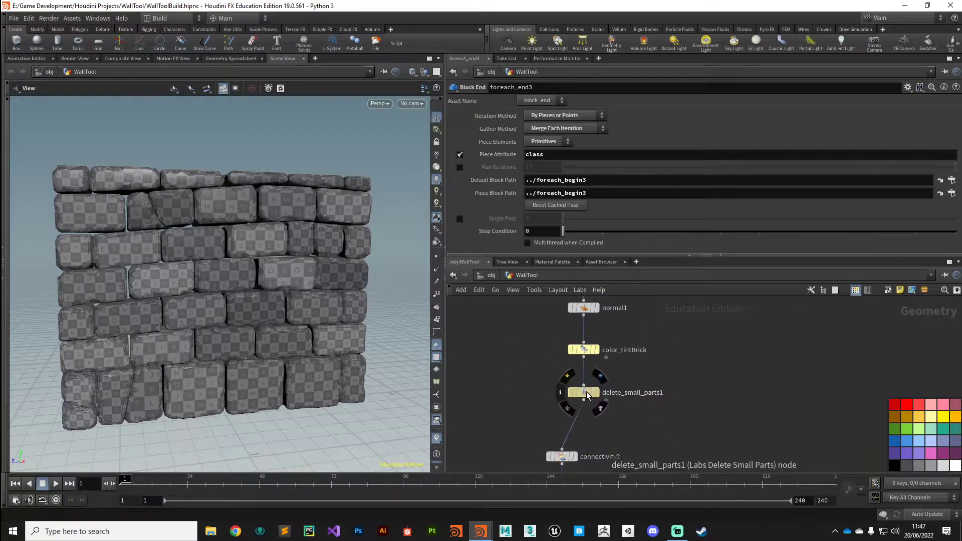
{"action": "left_click", "coordinate": [583, 394]}
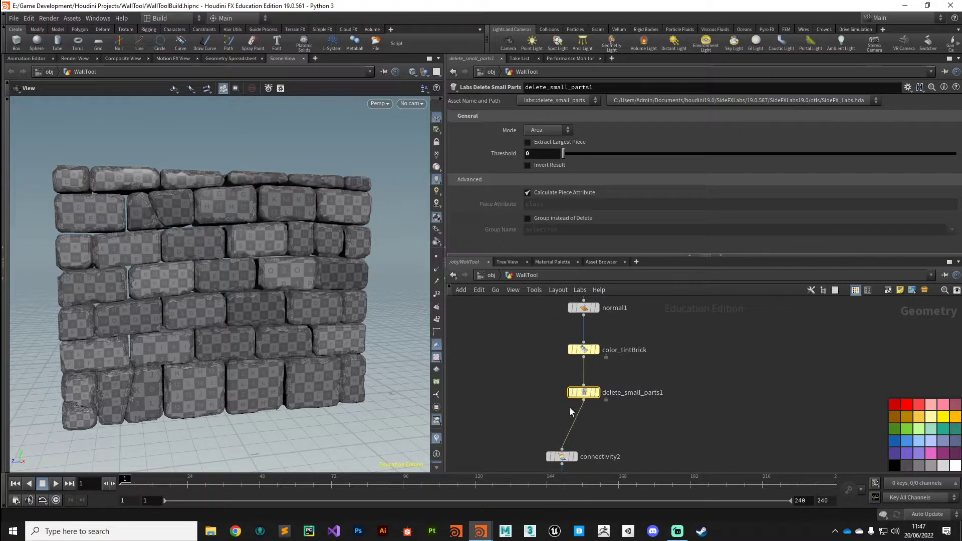
{"action": "left_click", "coordinate": [595, 393]}
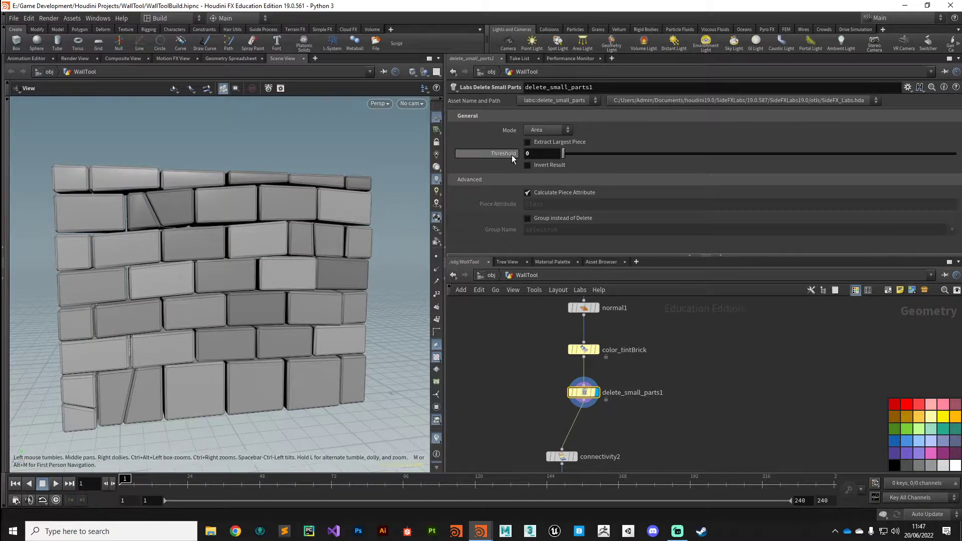
{"action": "middle_click_drag", "start_coordinate": [542, 154], "coordinate": [567, 192]}
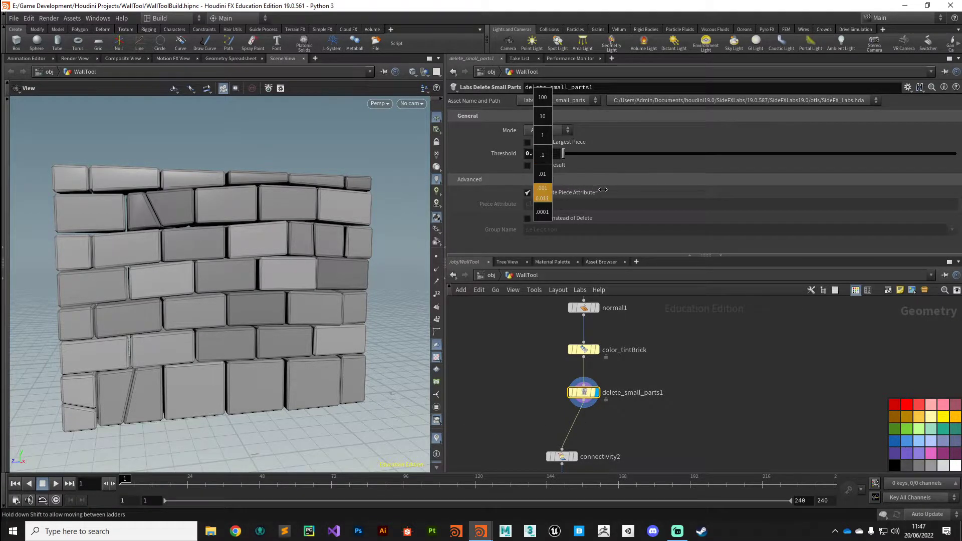
{"action": "middle_click_drag", "start_coordinate": [709, 181], "coordinate": [860, 169]}
{"action": "left_click_drag", "start_coordinate": [254, 309], "coordinate": [97, 173]}
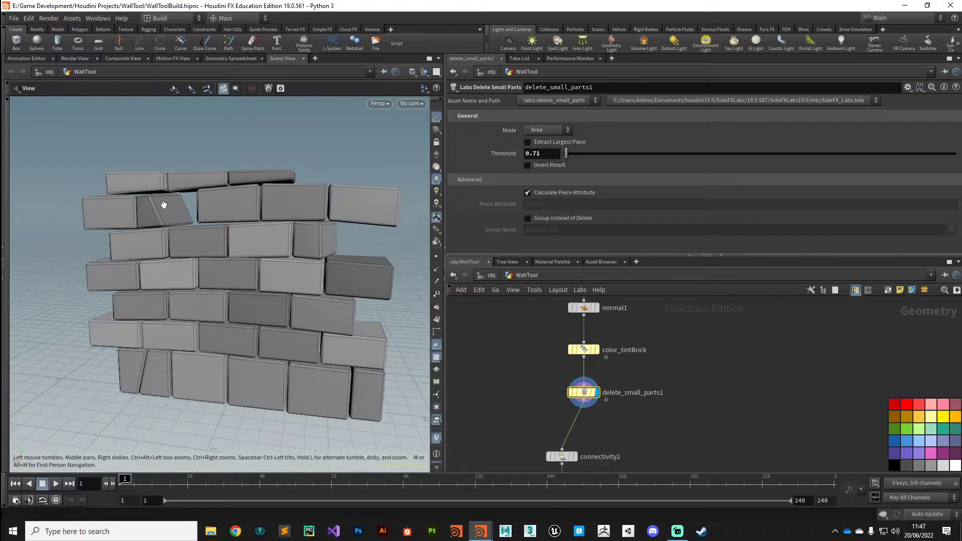
{"action": "left_click_drag", "start_coordinate": [249, 337], "coordinate": [252, 301]}
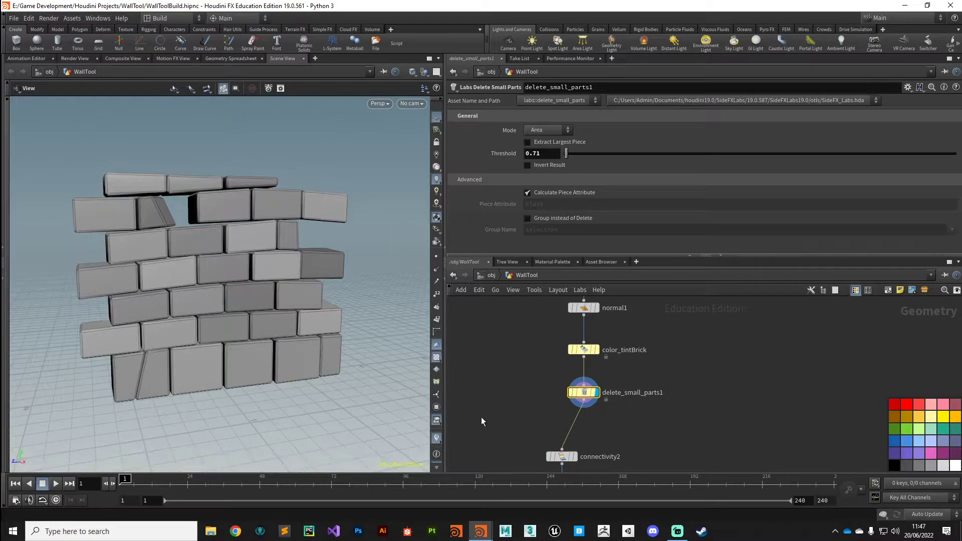
- Display the foreach_end3 result and examine the UV checker pattern on the remaining bricks up close
{"action": "scroll", "coordinate": [534, 380], "scroll_direction": "down", "scroll_amount": 3}
{"action": "middle_click_drag", "start_coordinate": [506, 436], "coordinate": [532, 322]}
{"action": "middle_click_drag", "start_coordinate": [532, 393], "coordinate": [556, 315]}
{"action": "scroll", "coordinate": [621, 396], "scroll_direction": "up", "scroll_amount": 4}
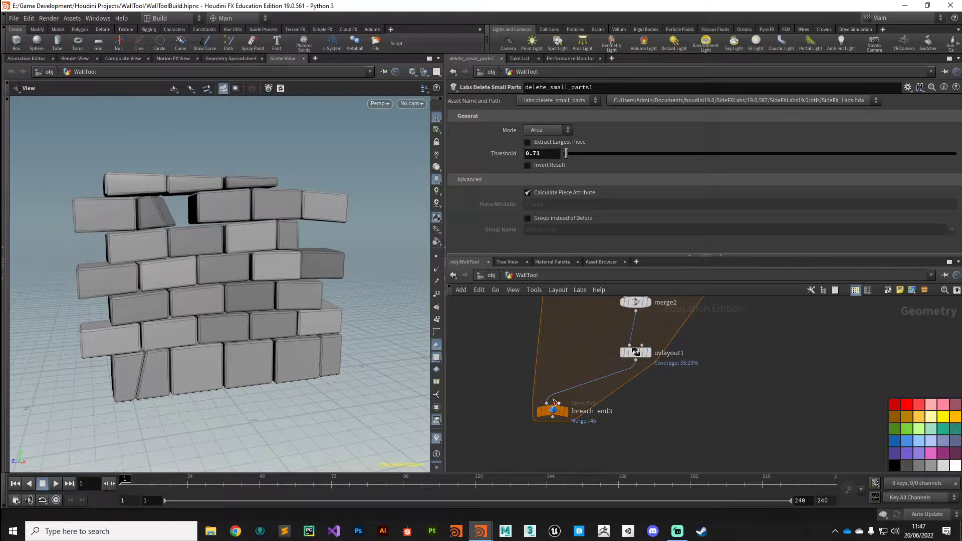
{"action": "mouse_move", "coordinate": [563, 412]}
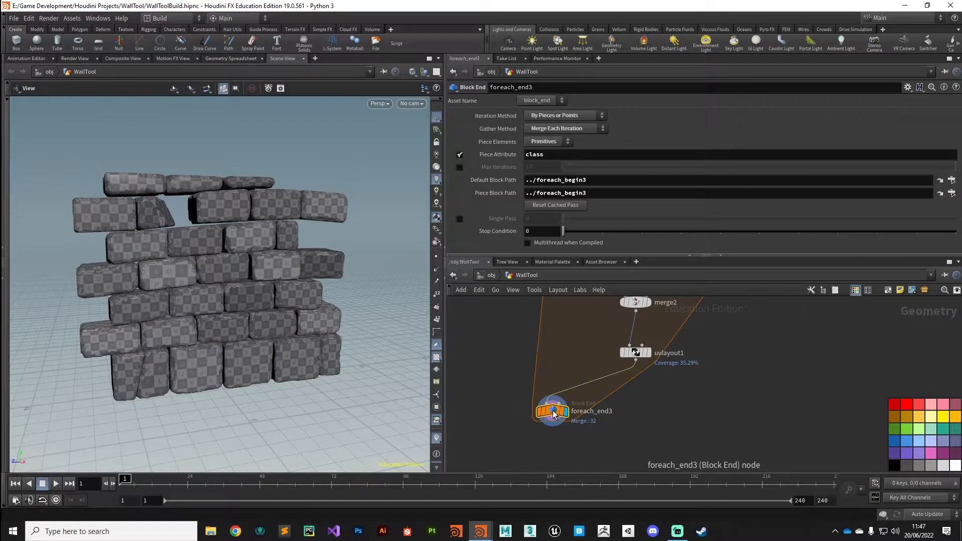
{"action": "left_click_drag", "start_coordinate": [213, 283], "coordinate": [213, 272]}
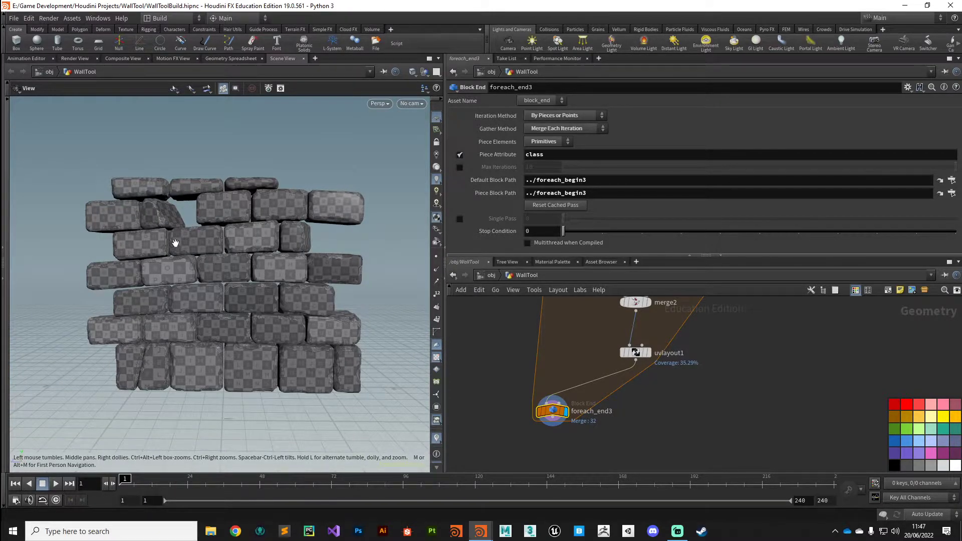
{"action": "left_click_drag", "start_coordinate": [157, 262], "coordinate": [187, 322]}
{"action": "right_click_drag", "start_coordinate": [187, 322], "coordinate": [221, 354]}
{"action": "middle_click_drag", "start_coordinate": [212, 330], "coordinate": [219, 354]}
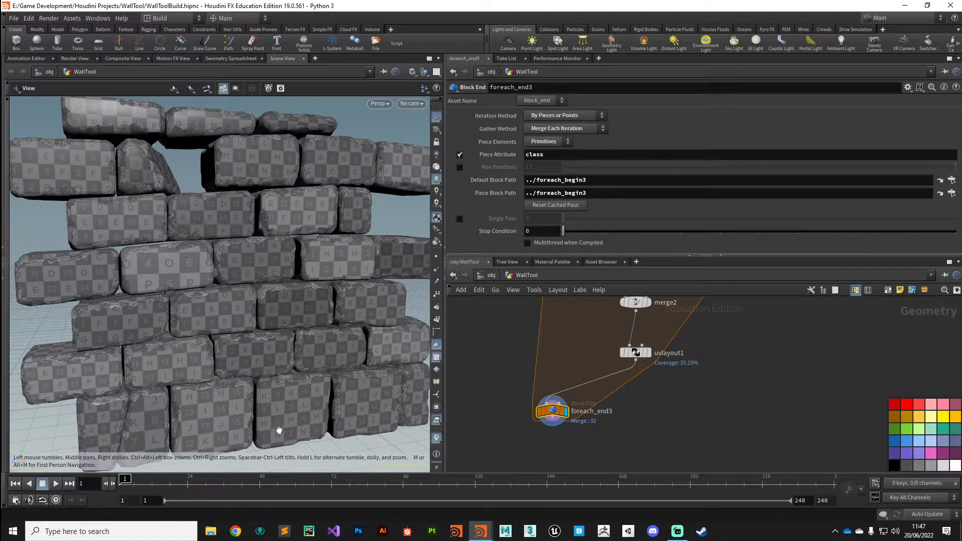
{"action": "middle_click_drag", "start_coordinate": [324, 416], "coordinate": [305, 402]}
{"action": "scroll", "coordinate": [304, 402], "scroll_direction": "down", "scroll_amount": 2}
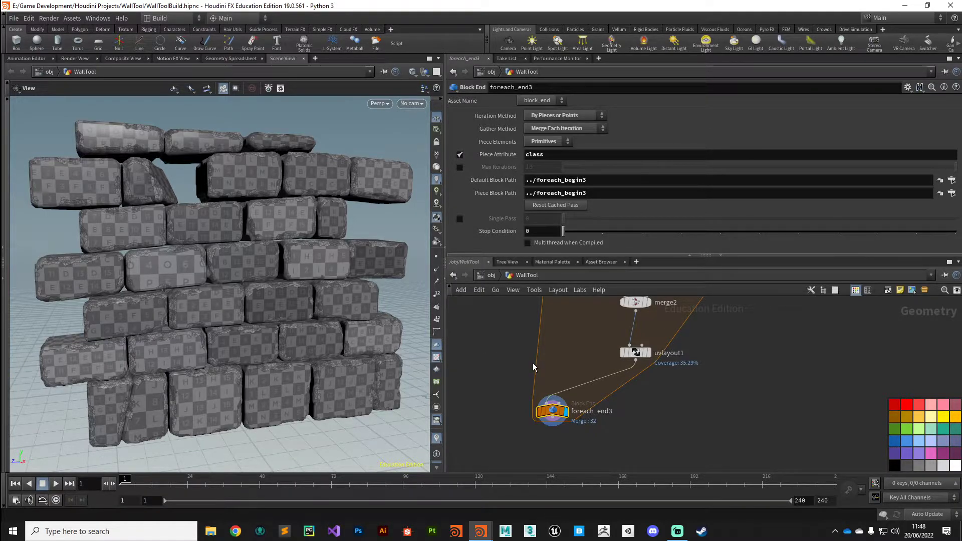
- Add a Labs Texel Density node below uvlayout1 inside the loop and feed it from uvlayout1
{"action": "key", "text": "Tab"}
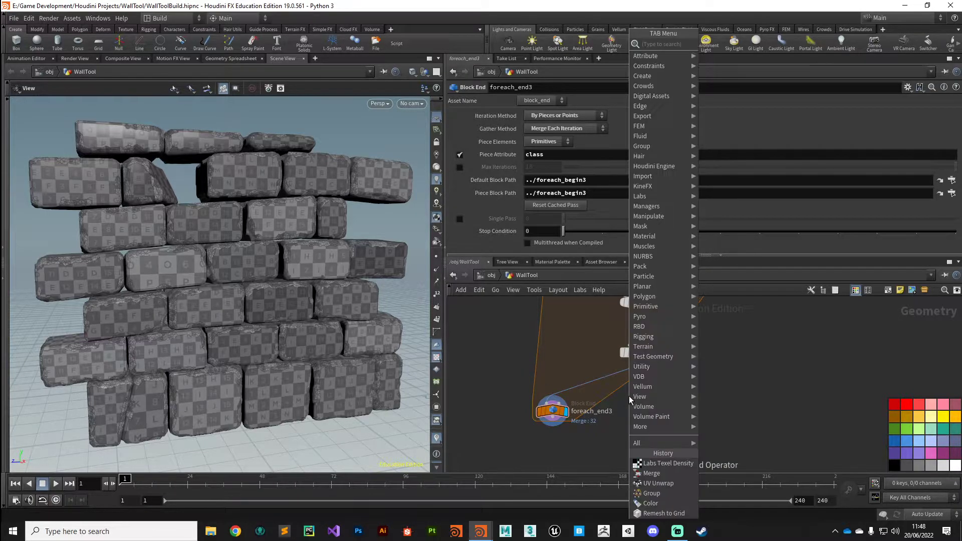
{"action": "type", "text": "tex"}
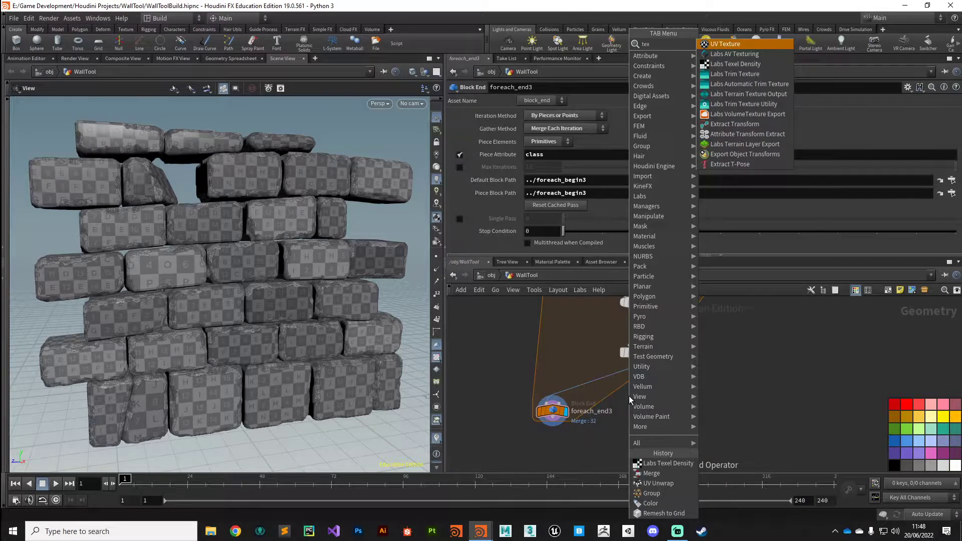
{"action": "key", "text": "Down"}
{"action": "key", "text": "Down"}
{"action": "key", "text": "Return"}
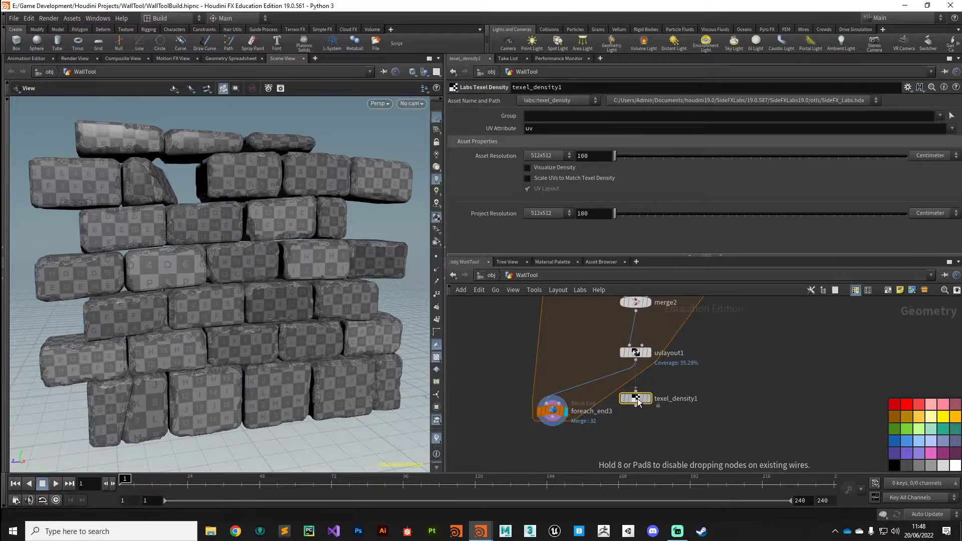
{"action": "left_click", "coordinate": [638, 401]}
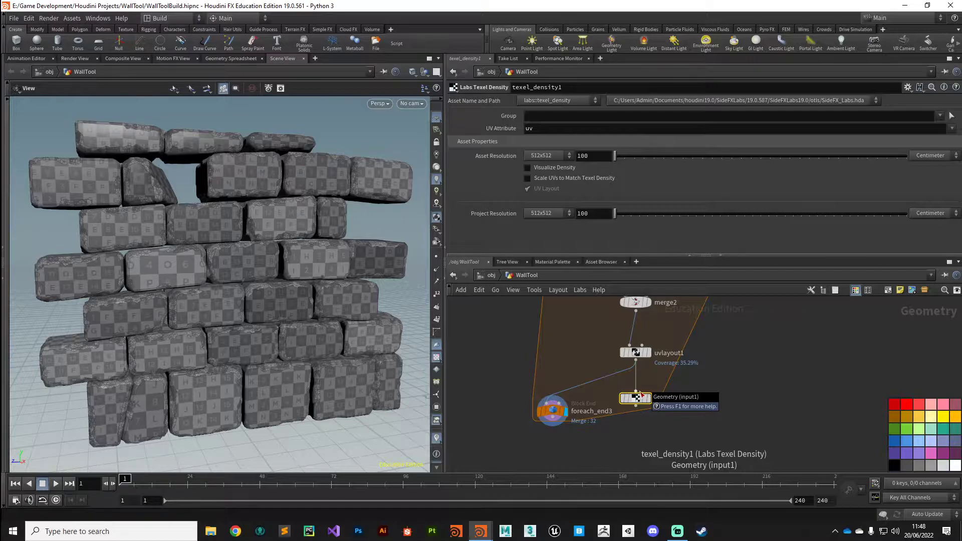
- Set the texel density node's asset resolution to 1024x1024, scale UVs to match texel density, and turn UV Layout off
{"action": "left_click", "coordinate": [546, 156]}
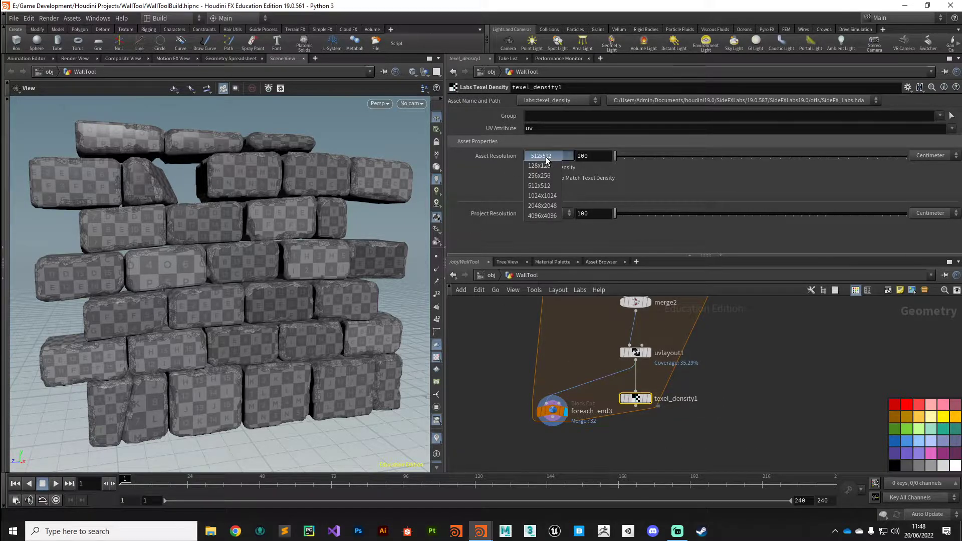
{"action": "left_click", "coordinate": [542, 200]}
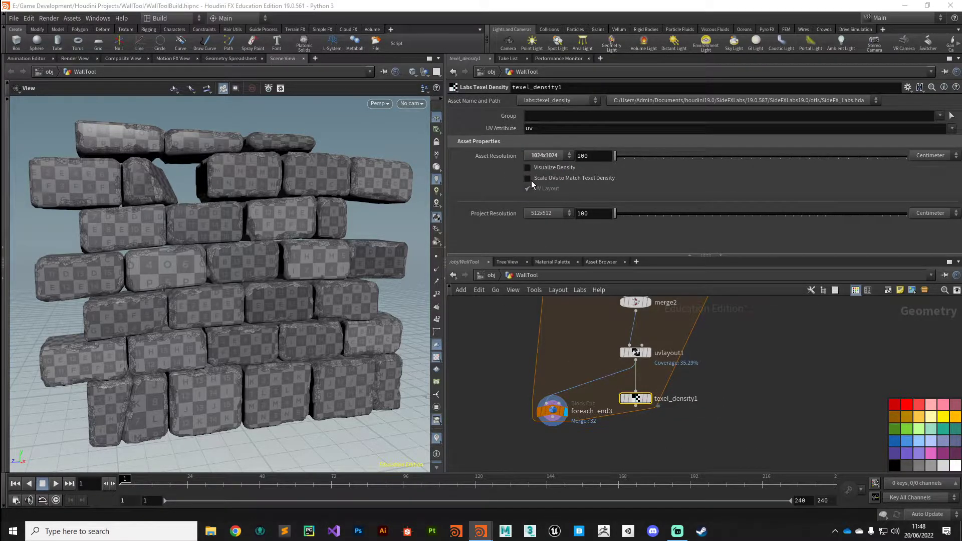
{"action": "left_click", "coordinate": [528, 178]}
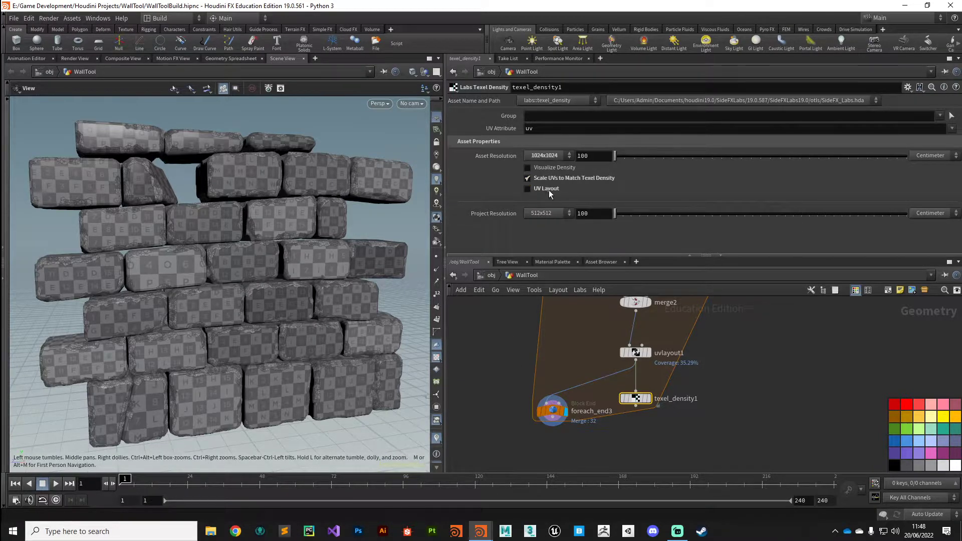
- Preview texel_density1, wire its output into foreach_end3, and display the loop's result to check the bricks' checker scale
{"action": "left_click", "coordinate": [651, 405]}
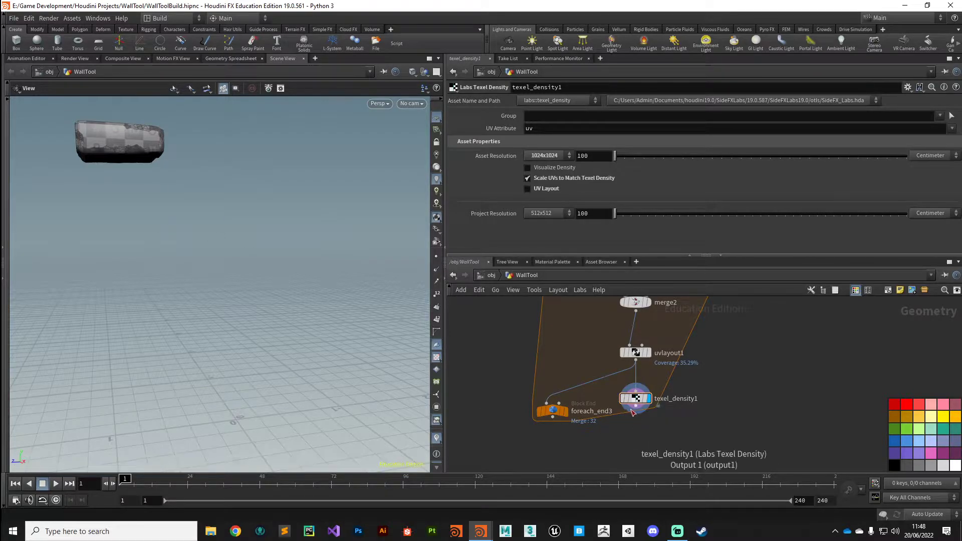
{"action": "left_click", "coordinate": [637, 410]}
{"action": "left_click", "coordinate": [548, 414]}
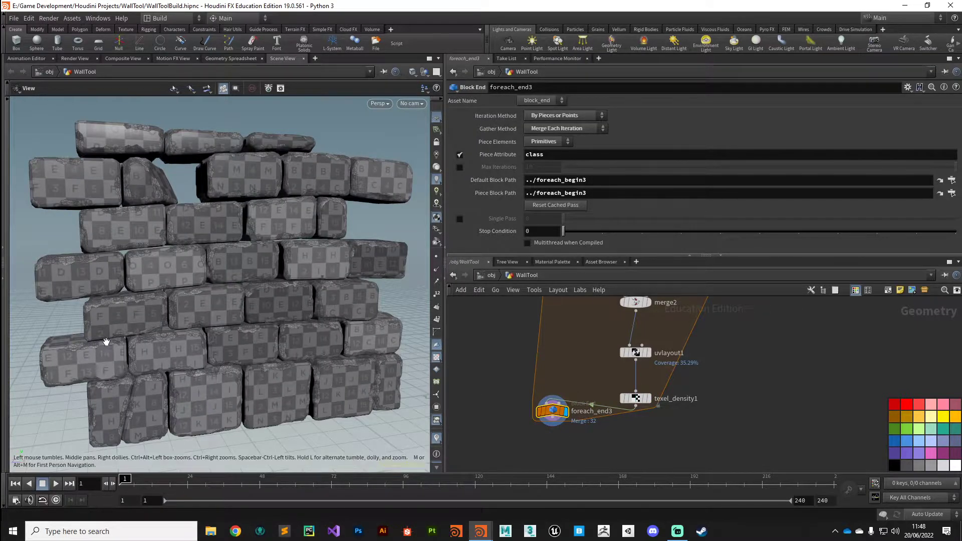
{"action": "left_click_drag", "start_coordinate": [234, 384], "coordinate": [209, 377]}
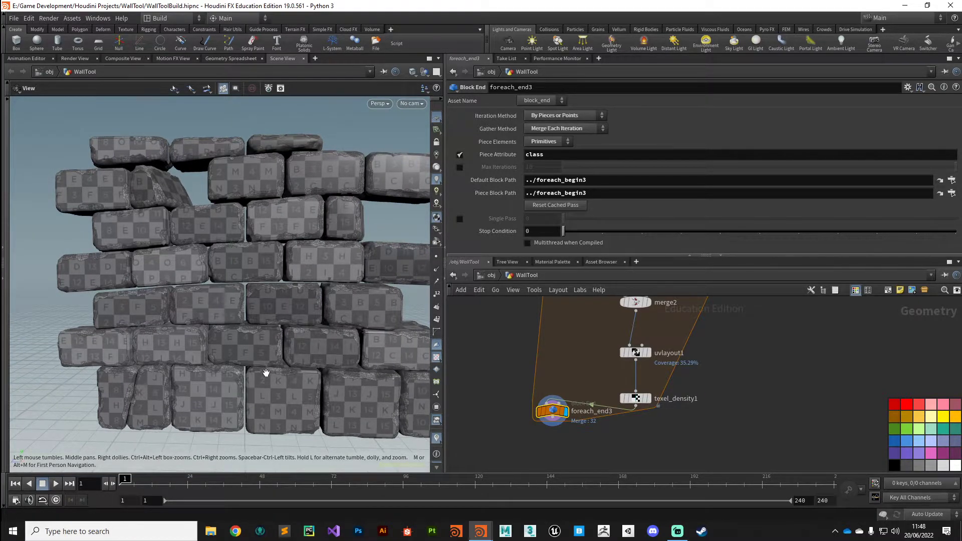
{"action": "left_click_drag", "start_coordinate": [268, 389], "coordinate": [246, 380]}
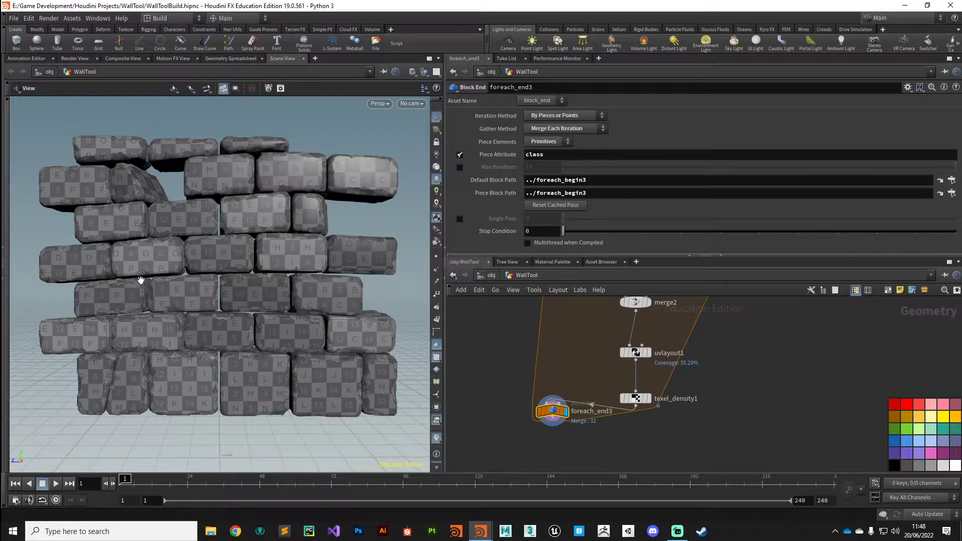
{"action": "left_click_drag", "start_coordinate": [161, 301], "coordinate": [183, 328]}
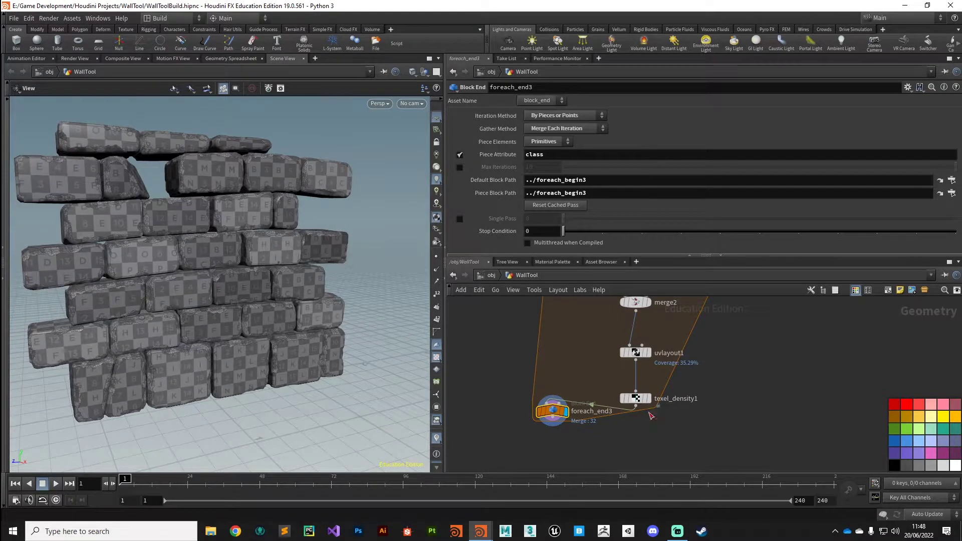
{"action": "left_click", "coordinate": [637, 398]}
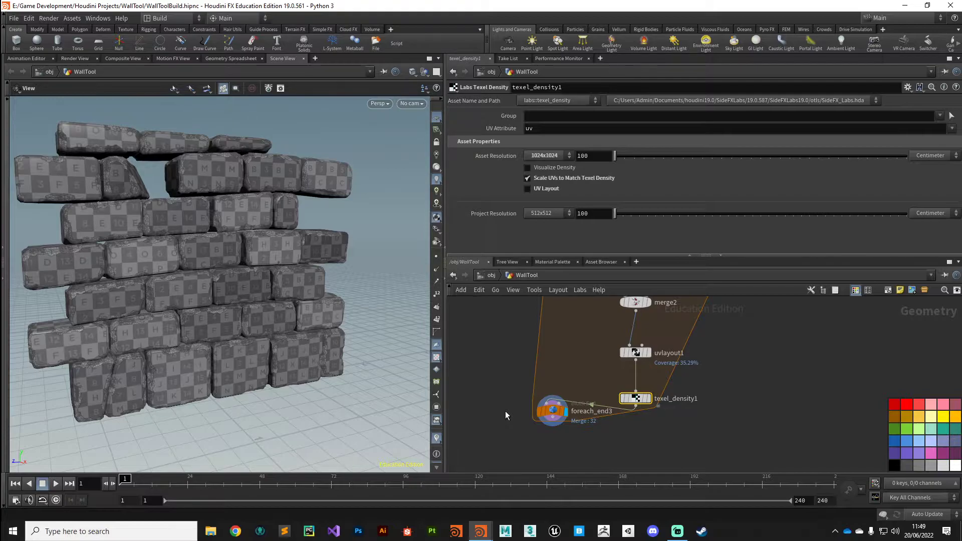
{"action": "middle_click_drag", "start_coordinate": [483, 455], "coordinate": [525, 374]}
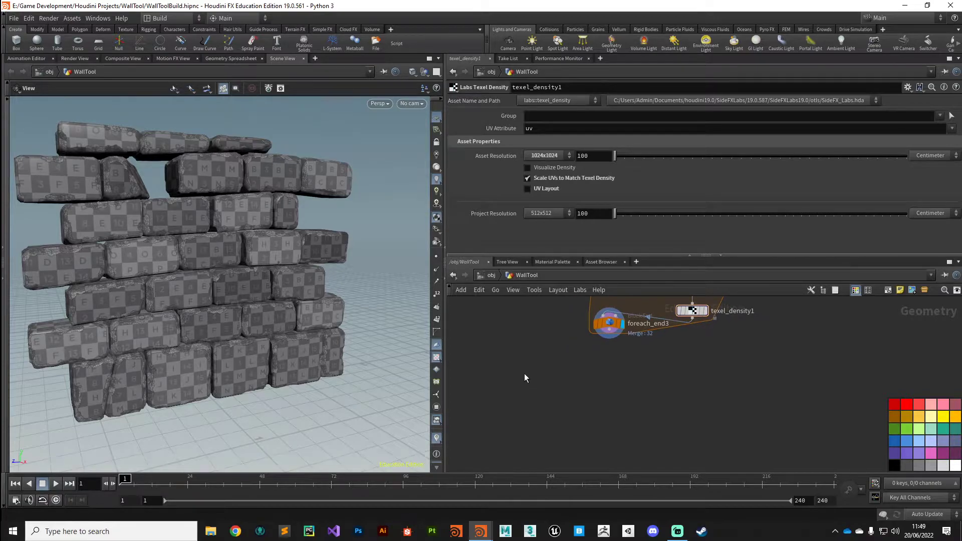
{"action": "key", "text": "Tab"}
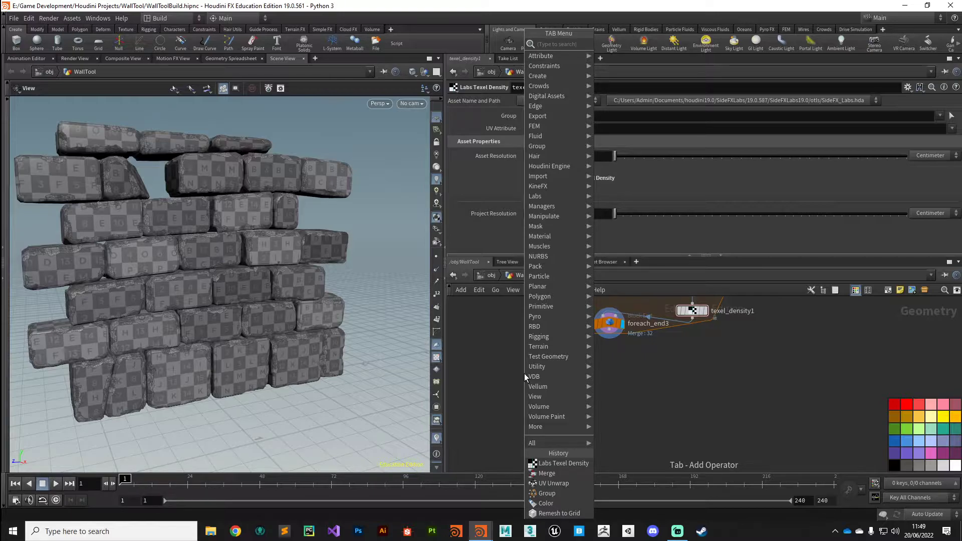
{"action": "mouse_move", "coordinate": [539, 256]}
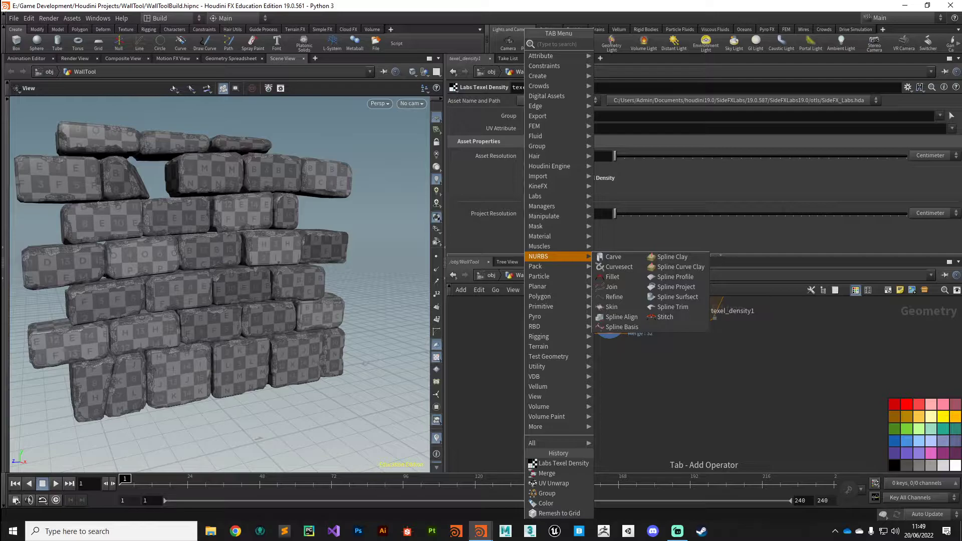
{"action": "key", "text": "Escape"}
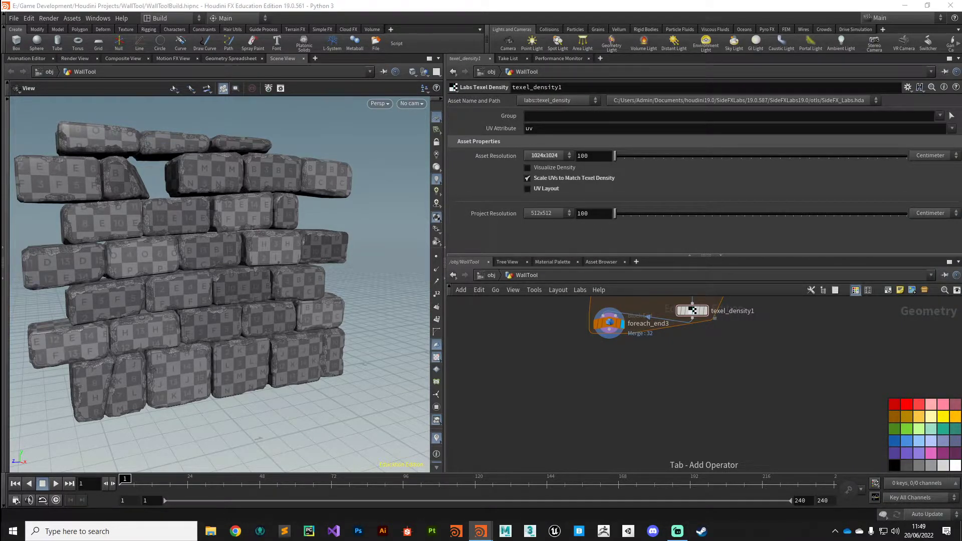
- Add a Remesh to Grid node below foreach_end3 and connect it to the loop's output
{"action": "key", "text": "Tab"}
{"action": "type", "text": "reme"}
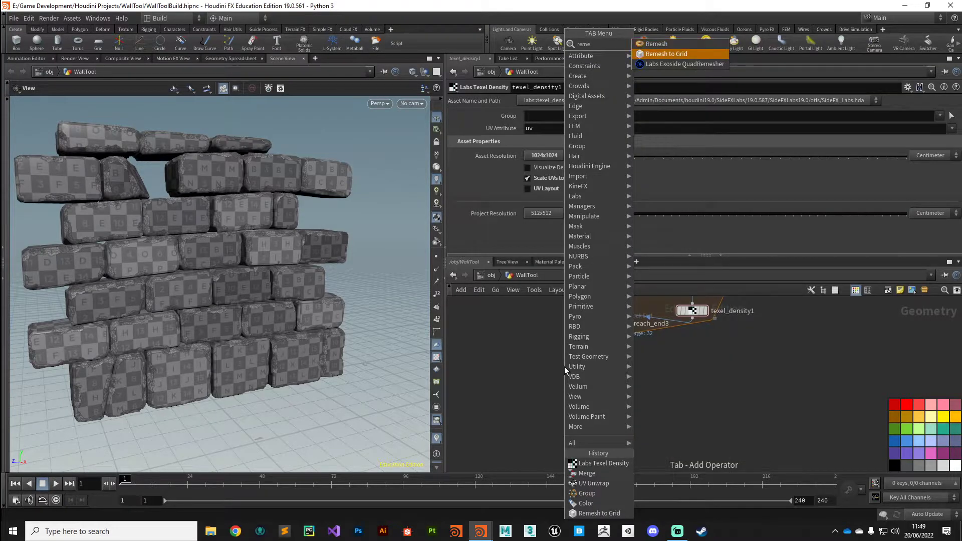
{"action": "key", "text": "Return"}
{"action": "left_click", "coordinate": [536, 365]}
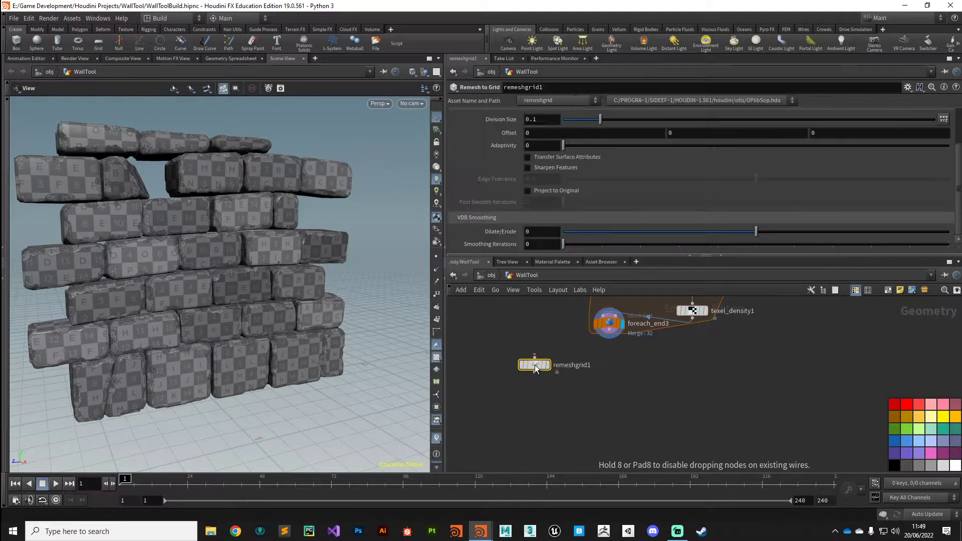
{"action": "left_click", "coordinate": [610, 333]}
{"action": "left_click", "coordinate": [535, 357]}
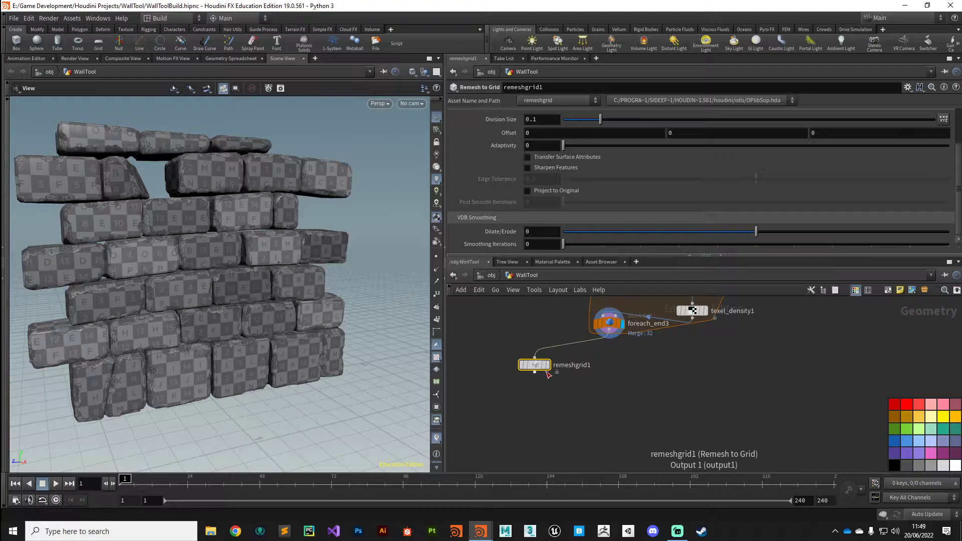
{"action": "left_click_drag", "start_coordinate": [539, 367], "coordinate": [517, 369]}
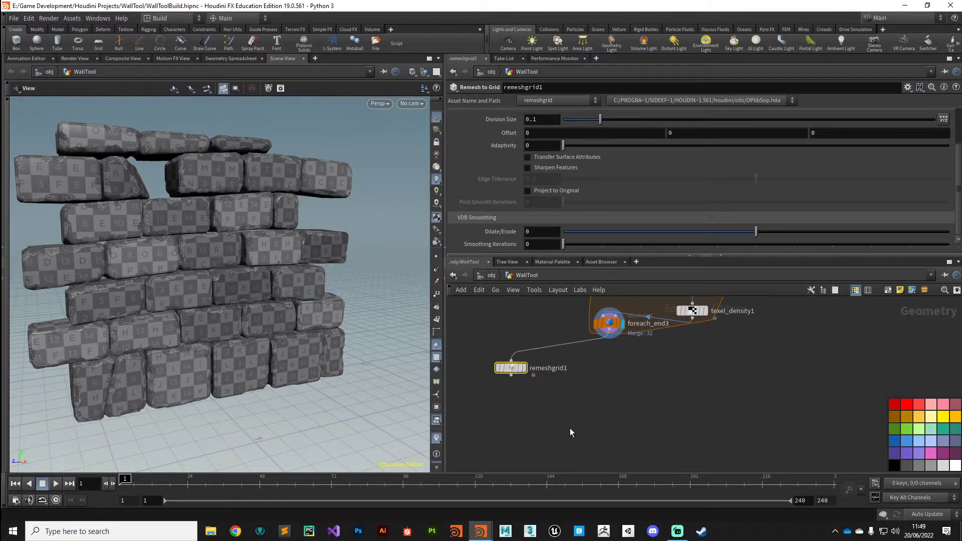
- Display the result of remeshgrid1 and inspect the remeshed wall surface
{"action": "left_click", "coordinate": [526, 371]}
{"action": "double_click", "coordinate": [521, 369]}
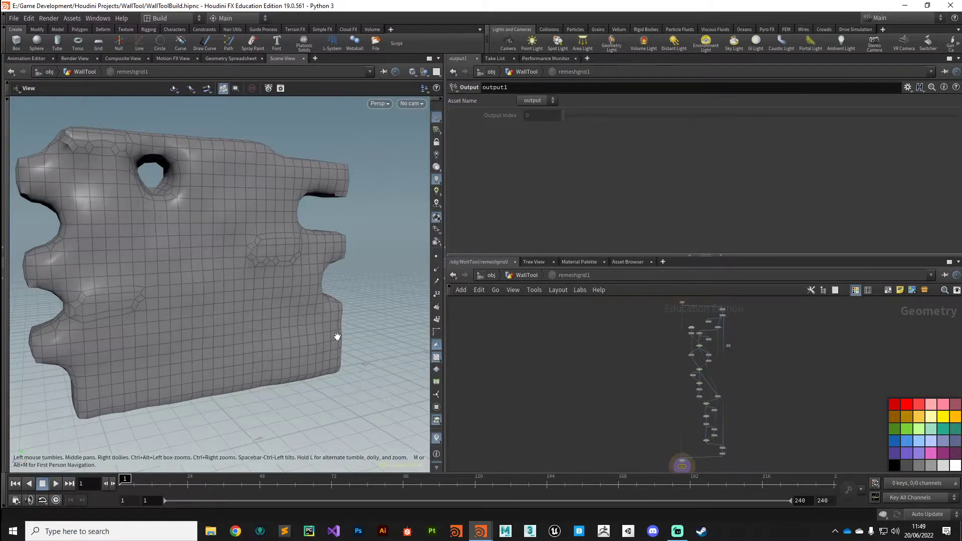
{"action": "key", "text": "u"}
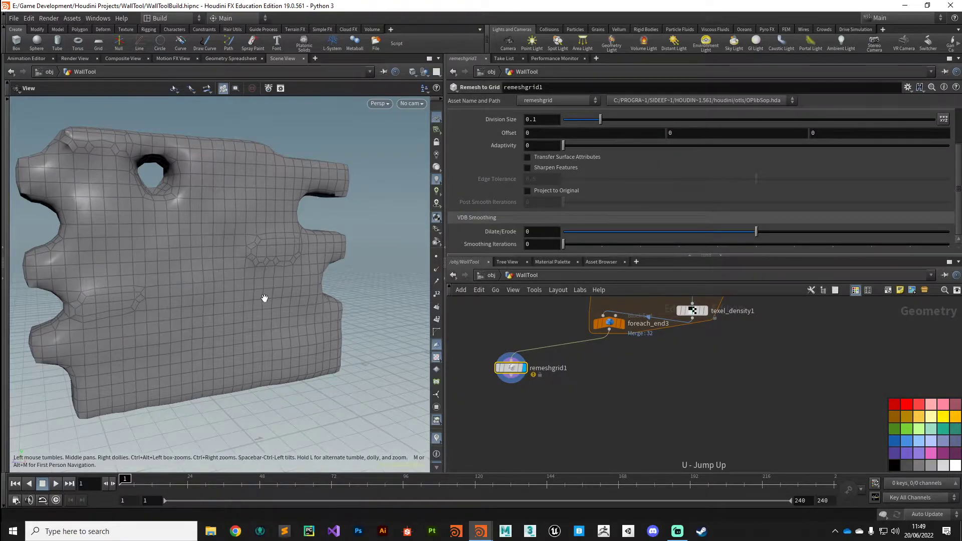
{"action": "left_click_drag", "start_coordinate": [265, 299], "coordinate": [195, 263]}
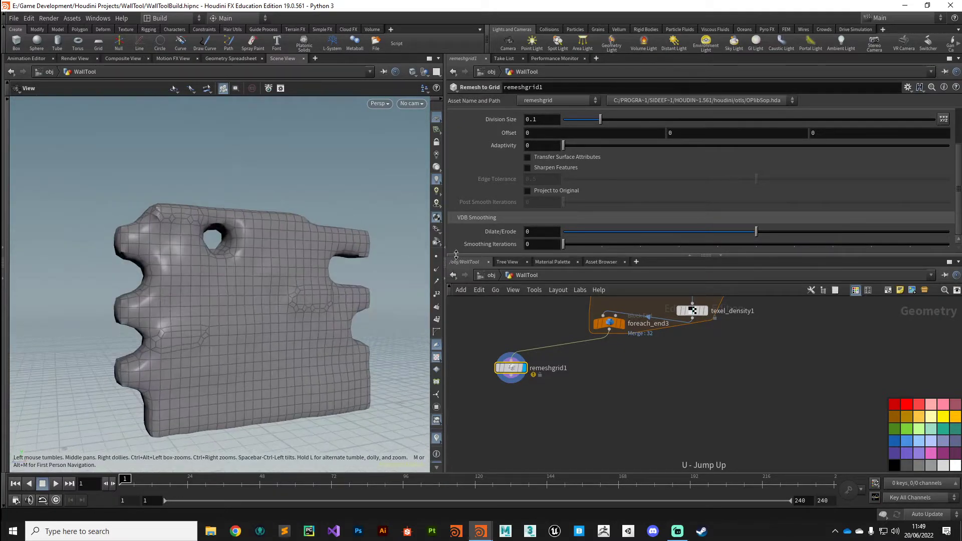
{"action": "scroll", "coordinate": [499, 185], "scroll_direction": "up", "scroll_amount": 3}
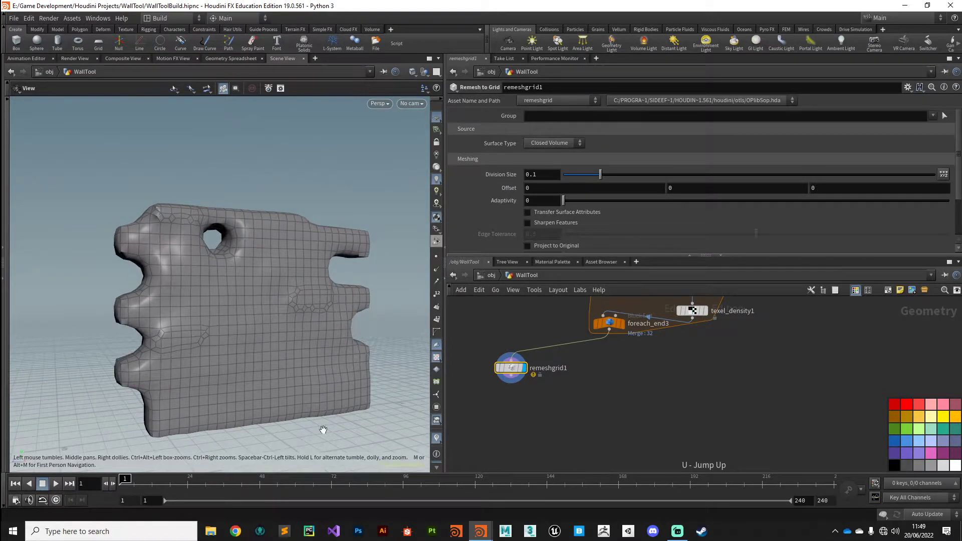
- Add a Color node below remeshgrid1, connected to its output
{"action": "key", "text": "Tab"}
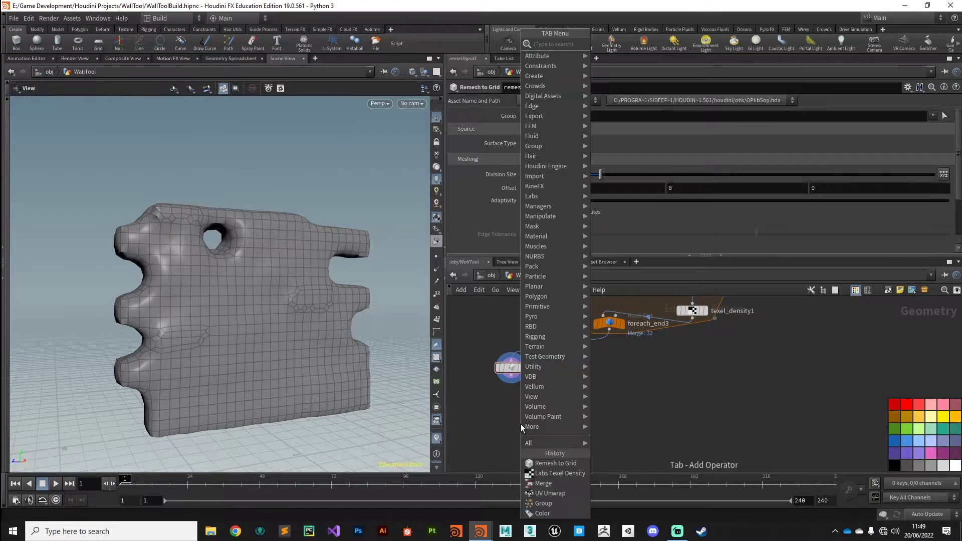
{"action": "type", "text": "color"}
{"action": "key", "text": "Return"}
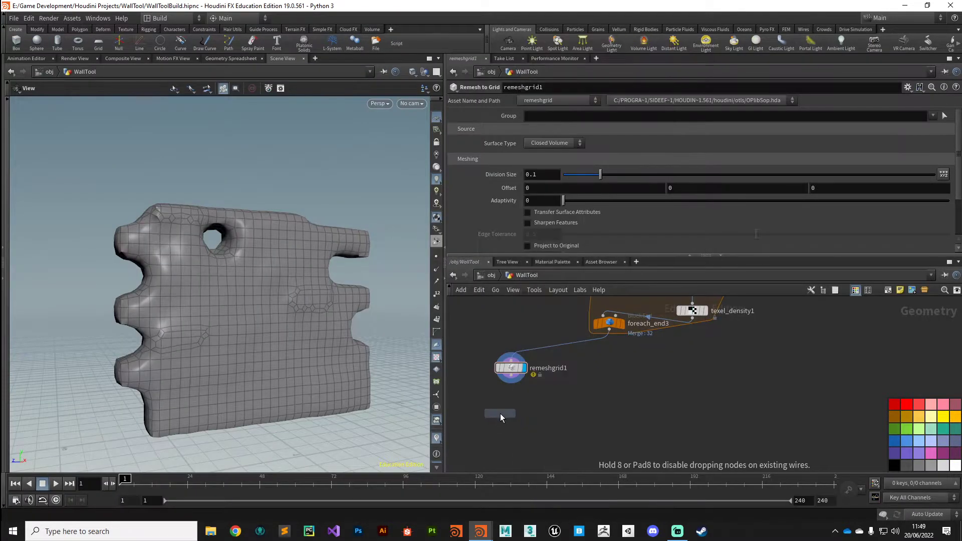
{"action": "left_click", "coordinate": [500, 415]}
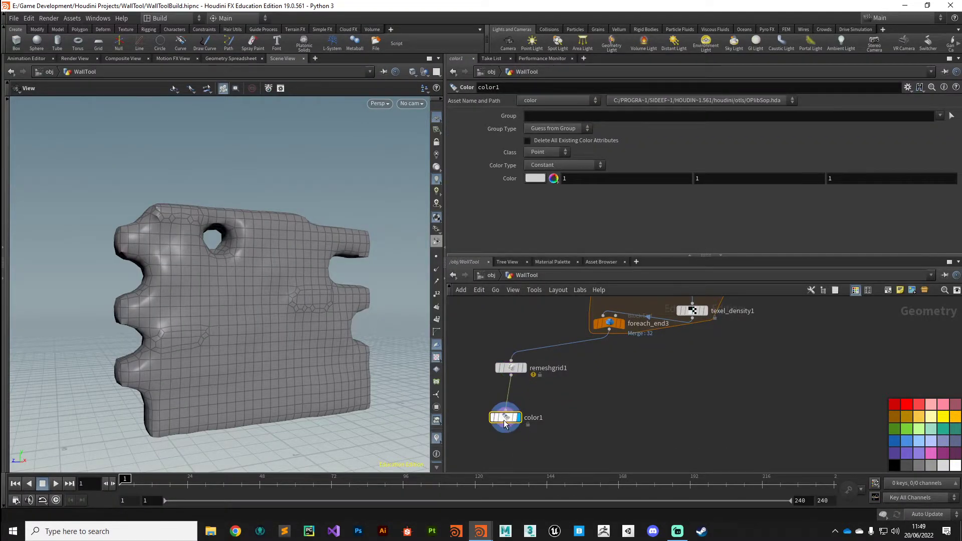
- Set the Color node's constant color to an orange tint of 1.135, 0.5504, 0.303 and align the node under remeshgrid1
{"action": "left_click", "coordinate": [535, 178]}
{"action": "left_click_drag", "start_coordinate": [547, 220], "coordinate": [630, 230]}
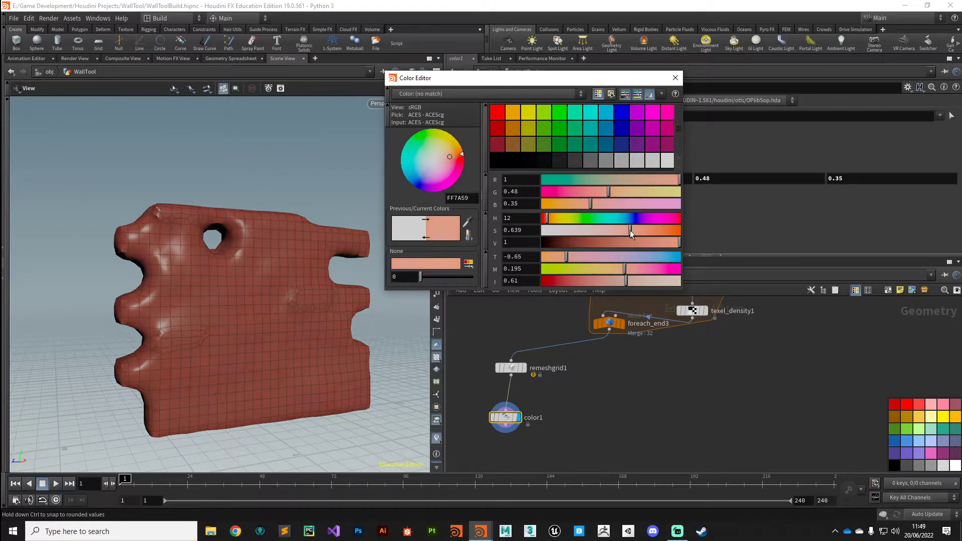
{"action": "mouse_move", "coordinate": [571, 258]}
{"action": "left_mouse_down"}
{"action": "mouse_move", "coordinate": [545, 264]}
{"action": "mouse_move", "coordinate": [553, 257]}
{"action": "left_mouse_up"}
{"action": "left_click", "coordinate": [676, 78]}
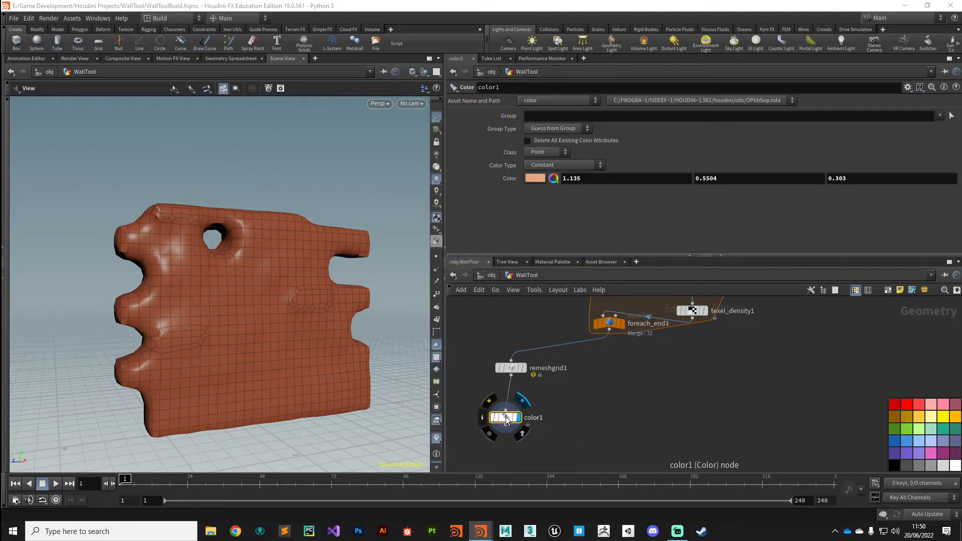
{"action": "left_click_drag", "start_coordinate": [506, 416], "coordinate": [512, 408]}
- Set the division size of remeshgrid1 to 0.05
{"action": "left_click", "coordinate": [512, 368]}
{"action": "left_click_drag", "start_coordinate": [219, 295], "coordinate": [185, 286]}
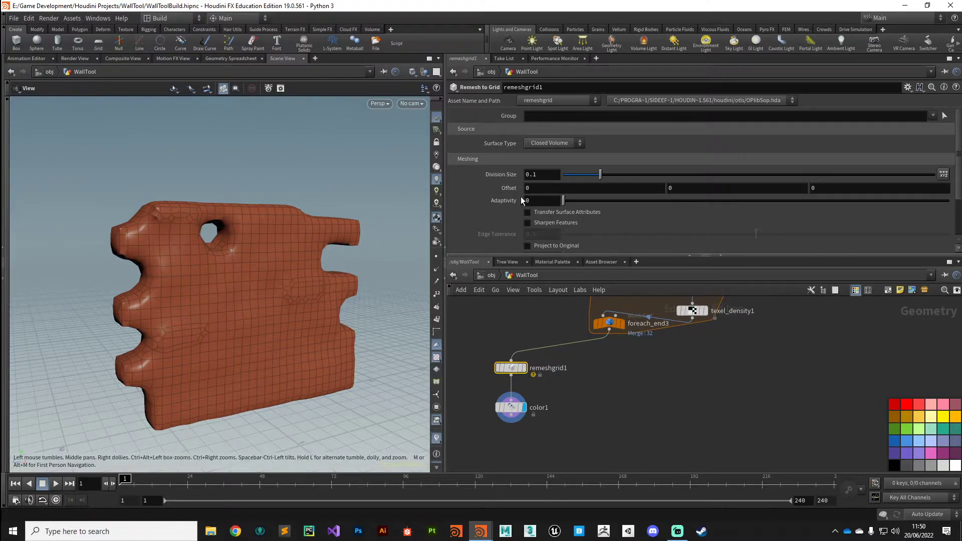
{"action": "double_click", "coordinate": [533, 175]}
{"action": "key", "text": "Return"}
{"action": "left_click_drag", "start_coordinate": [224, 318], "coordinate": [286, 337]}
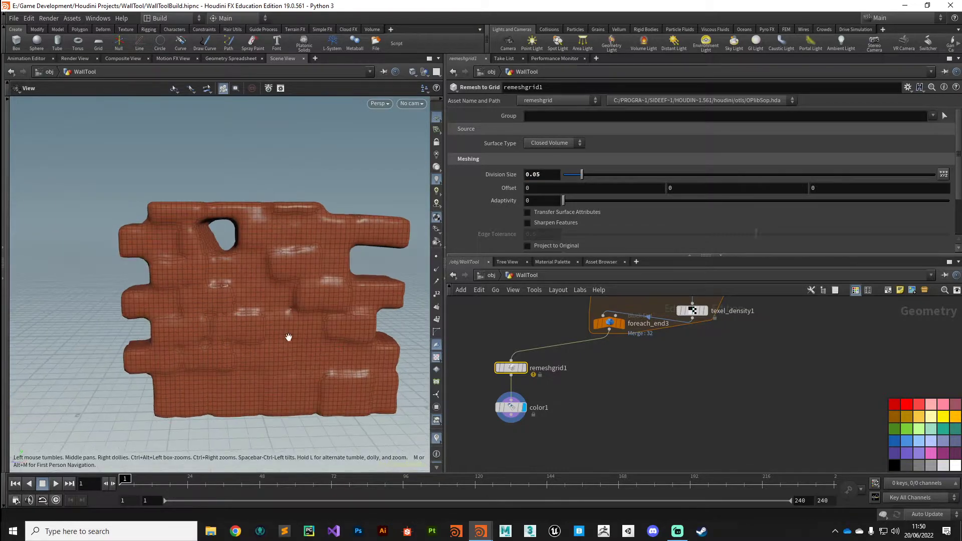
- Check the finer remesh from several angles and set its Dilate/Erode to 0.0055
{"action": "left_click_drag", "start_coordinate": [183, 335], "coordinate": [234, 344]}
{"action": "scroll", "coordinate": [208, 292], "scroll_direction": "up", "scroll_amount": 3}
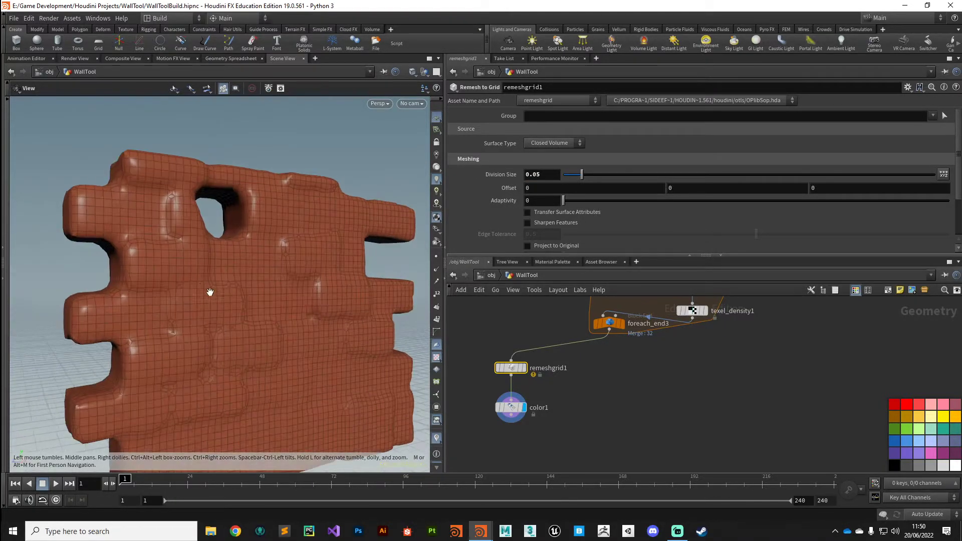
{"action": "left_click_drag", "start_coordinate": [208, 292], "coordinate": [174, 317]}
{"action": "scroll", "coordinate": [273, 312], "scroll_direction": "down", "scroll_amount": 5}
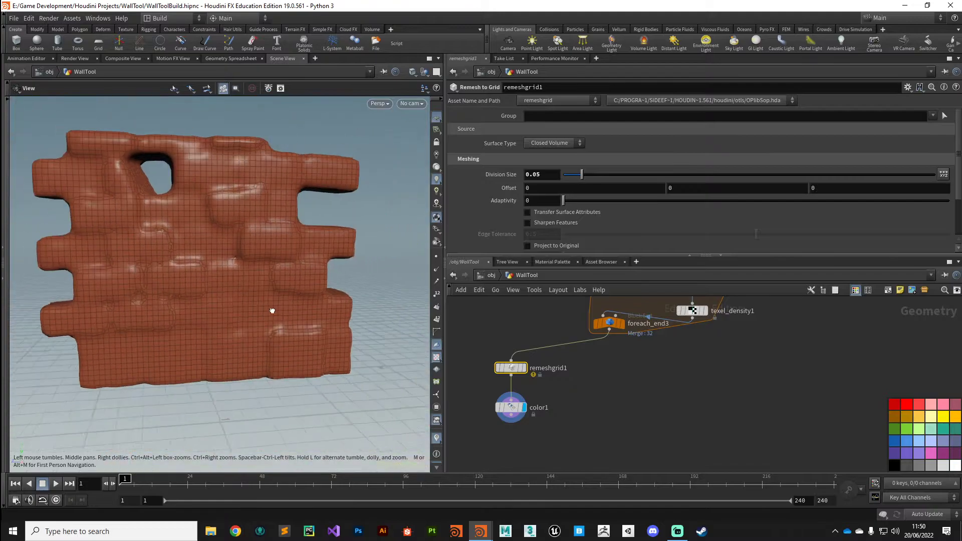
{"action": "left_click_drag", "start_coordinate": [275, 312], "coordinate": [321, 311]}
{"action": "scroll", "coordinate": [565, 214], "scroll_direction": "down", "scroll_amount": 2}
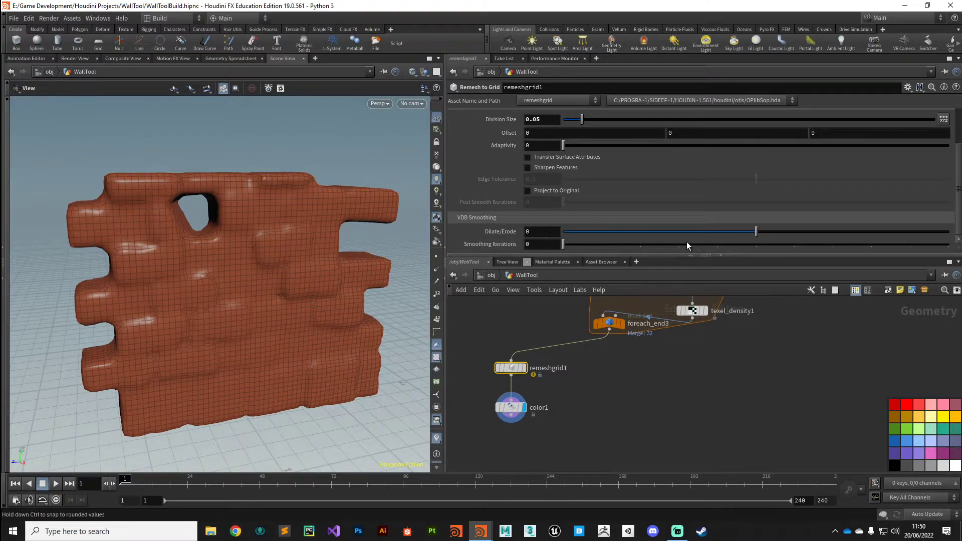
{"action": "left_click_drag", "start_coordinate": [757, 234], "coordinate": [748, 251]}
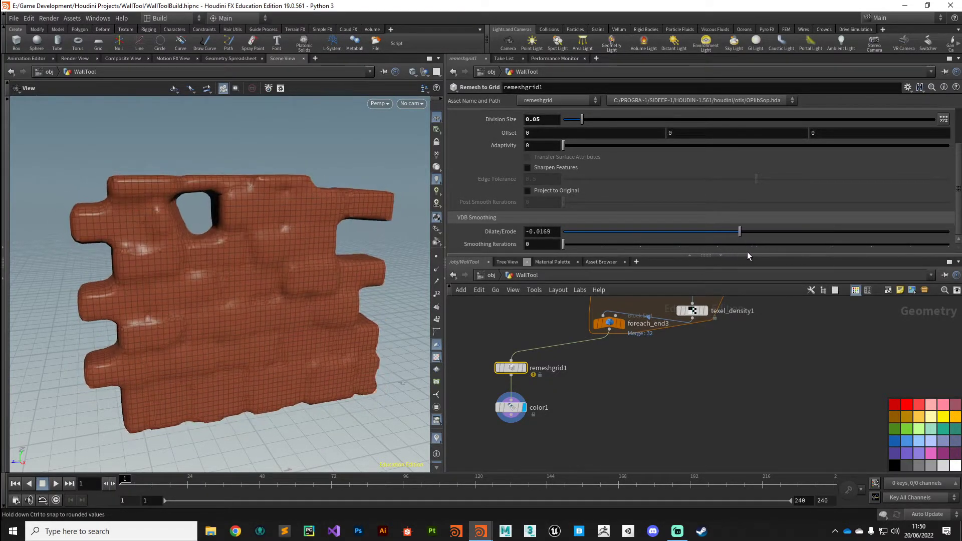
- Add a Merge node combining color1 with the bricks from foreach_end3, and display the merged result
{"action": "mouse_move", "coordinate": [592, 446]}
{"action": "middle_mouse_down"}
{"action": "mouse_move", "coordinate": [596, 409]}
{"action": "mouse_move", "coordinate": [600, 431]}
{"action": "middle_mouse_up"}
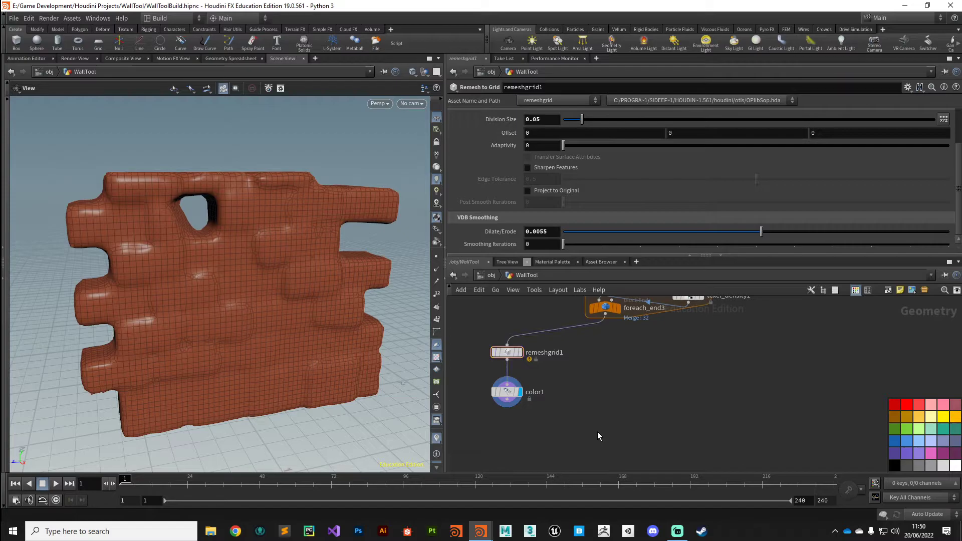
{"action": "key", "text": "Tab"}
{"action": "type", "text": "merg"}
{"action": "key", "text": "Return"}
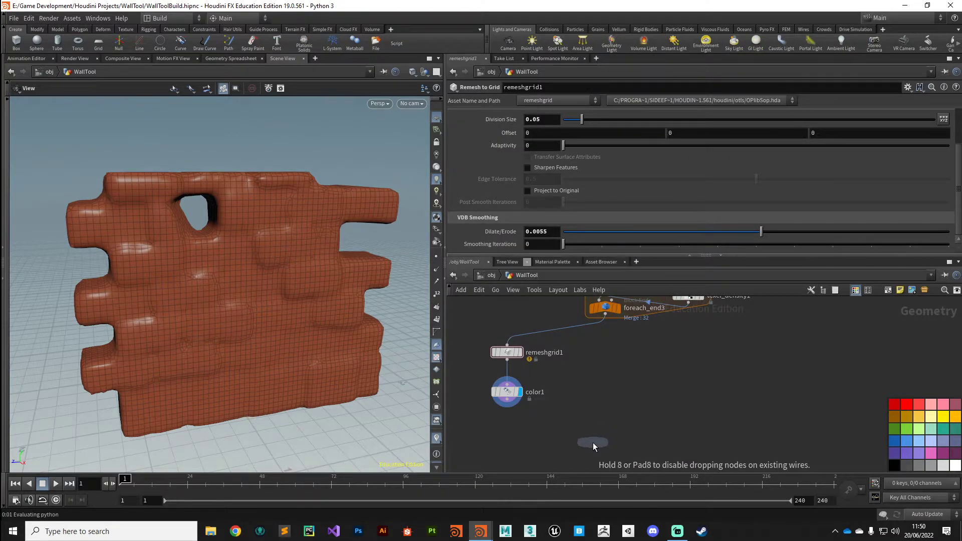
{"action": "left_click", "coordinate": [594, 443]}
{"action": "left_click_drag", "start_coordinate": [509, 407], "coordinate": [532, 420]}
{"action": "left_click", "coordinate": [593, 435]}
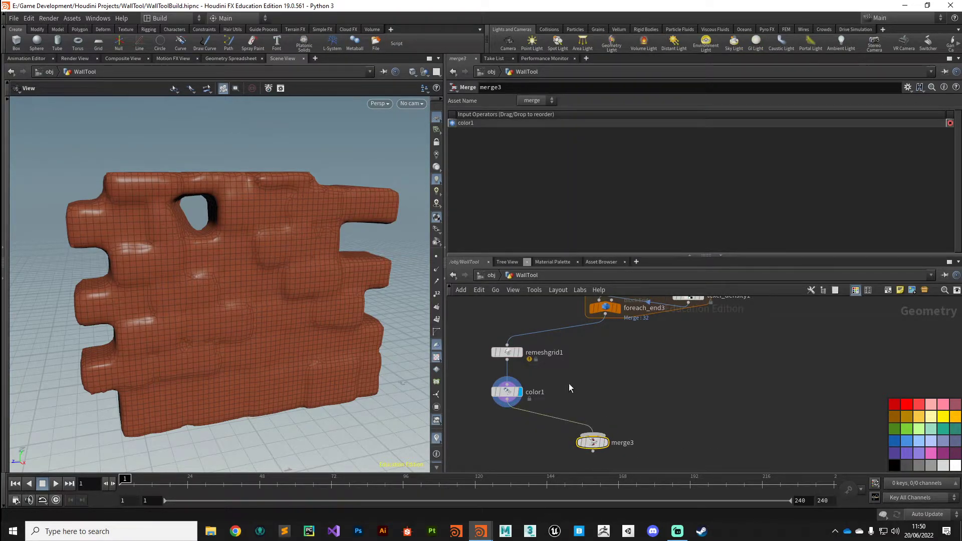
{"action": "left_click", "coordinate": [605, 315]}
{"action": "left_click", "coordinate": [594, 447]}
{"action": "left_click", "coordinate": [605, 443]}
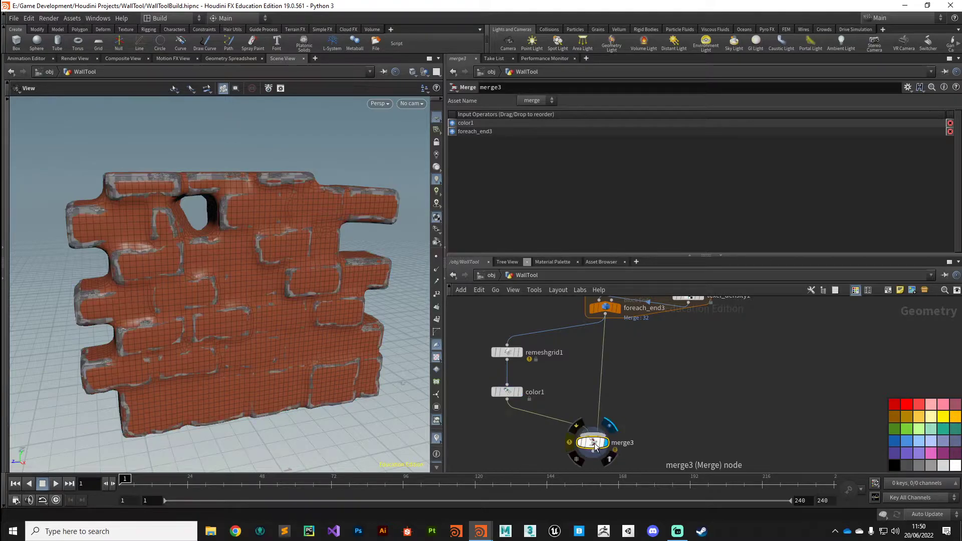
- Set remeshgrid1's Dilate/Erode to -0.0169 to shrink the orange mesh behind the brick faces
{"action": "left_click_drag", "start_coordinate": [356, 308], "coordinate": [322, 348]}
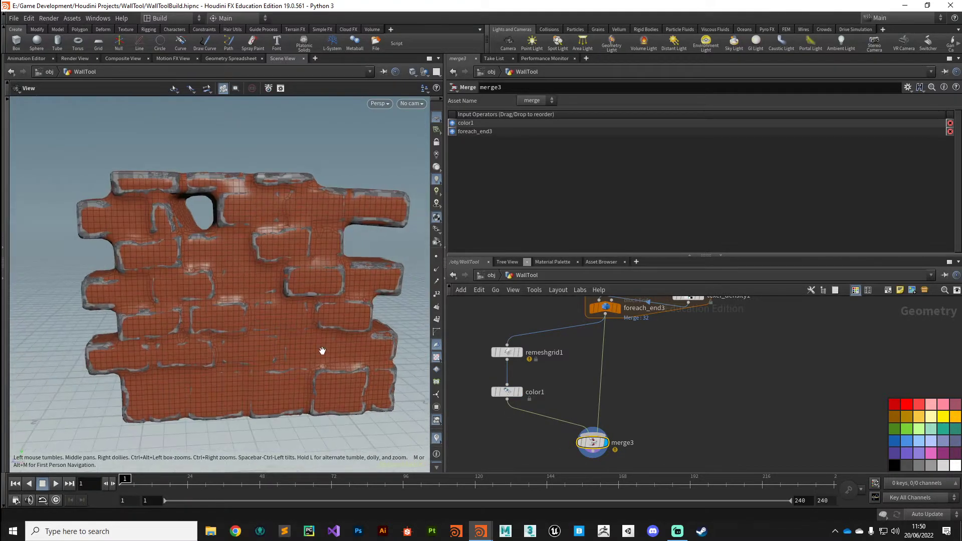
{"action": "left_click", "coordinate": [510, 355]}
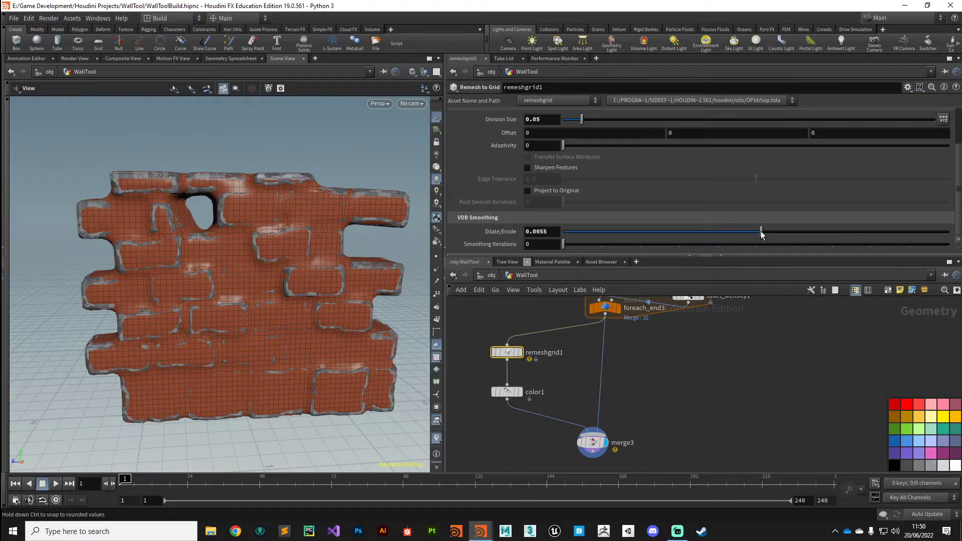
{"action": "left_click_drag", "start_coordinate": [762, 235], "coordinate": [740, 236]}
- Inspect the grout between the bricks and around the wall's hole from several angles
{"action": "left_click_drag", "start_coordinate": [258, 311], "coordinate": [258, 290]}
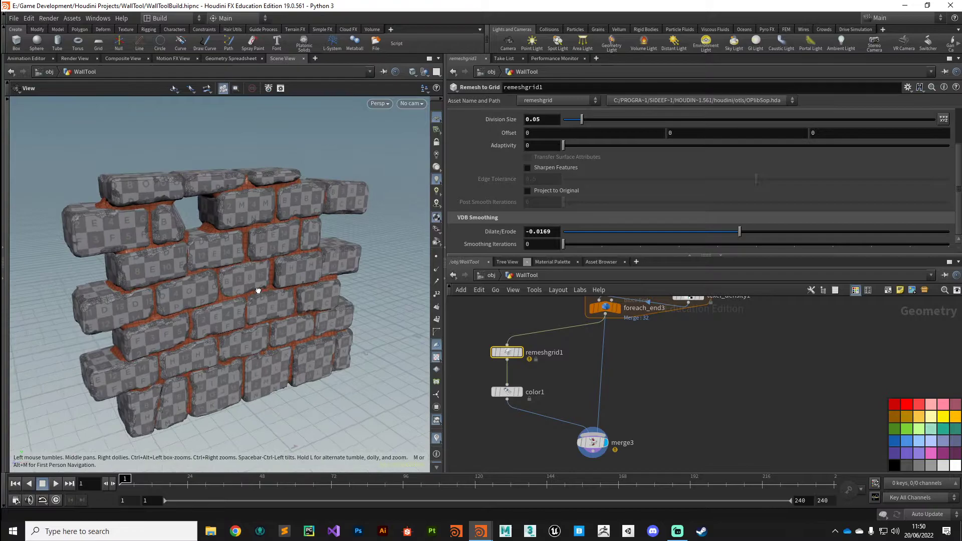
{"action": "right_click_drag", "start_coordinate": [258, 291], "coordinate": [166, 326]}
{"action": "middle_click_drag", "start_coordinate": [135, 204], "coordinate": [212, 267]}
{"action": "left_click_drag", "start_coordinate": [213, 266], "coordinate": [200, 294]}
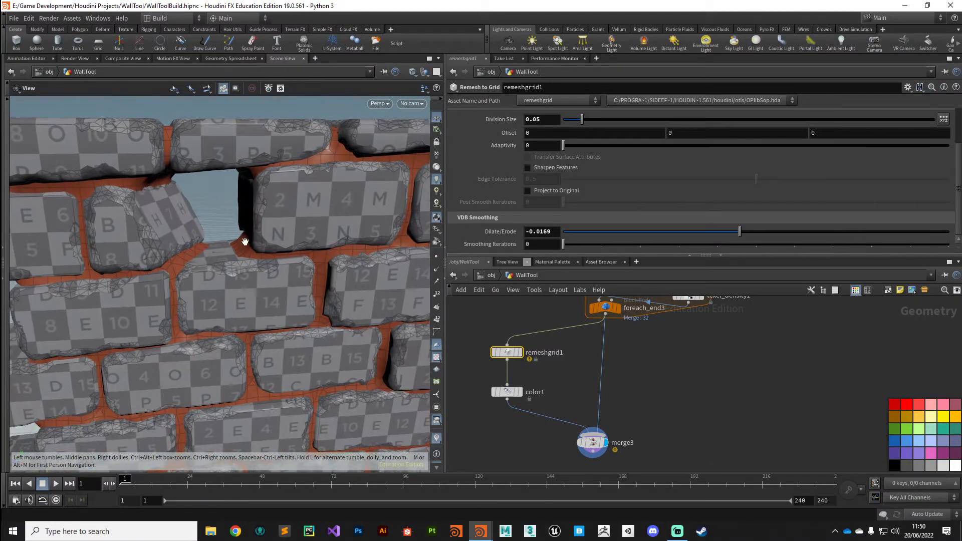
{"action": "left_click_drag", "start_coordinate": [245, 242], "coordinate": [223, 230]}
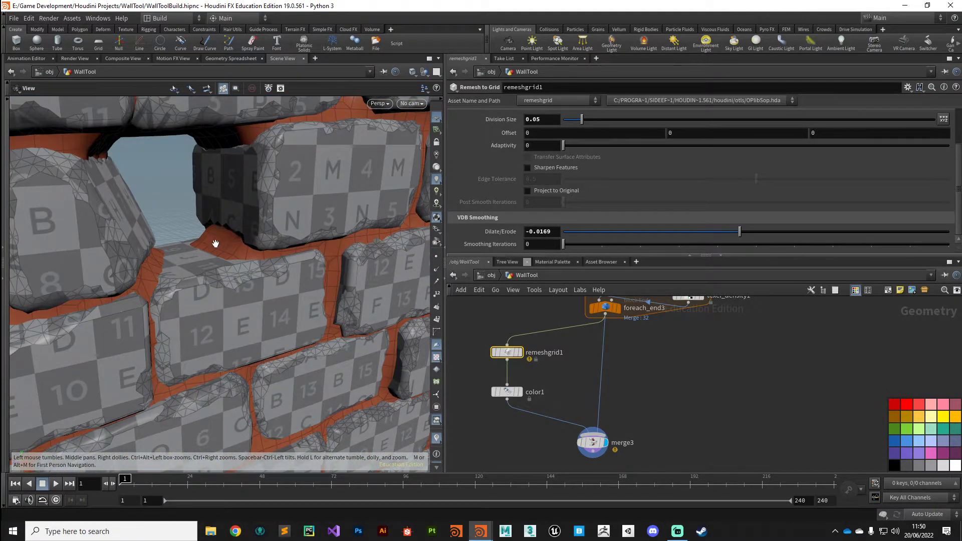
{"action": "right_click_drag", "start_coordinate": [216, 244], "coordinate": [271, 285]}
{"action": "left_click_drag", "start_coordinate": [271, 285], "coordinate": [164, 350]}
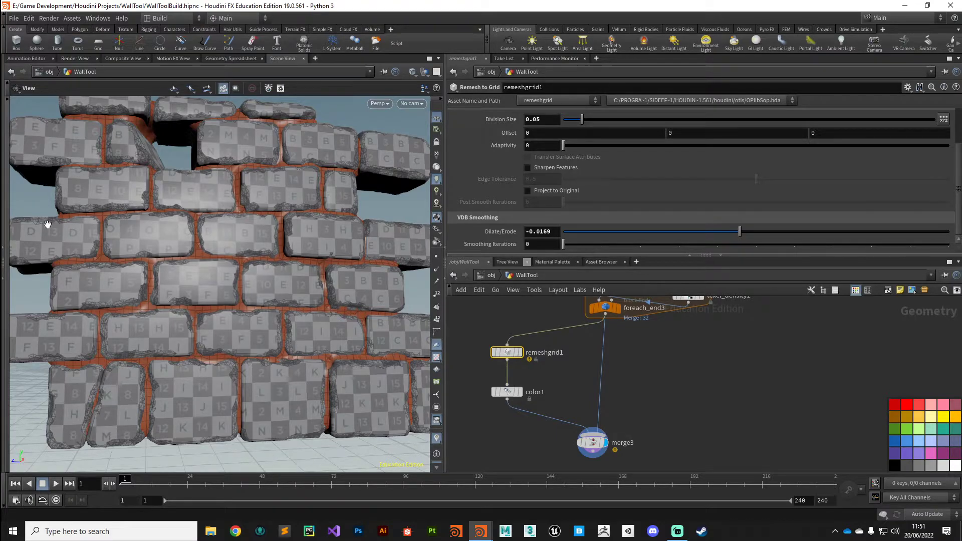
{"action": "left_click_drag", "start_coordinate": [186, 265], "coordinate": [181, 311]}
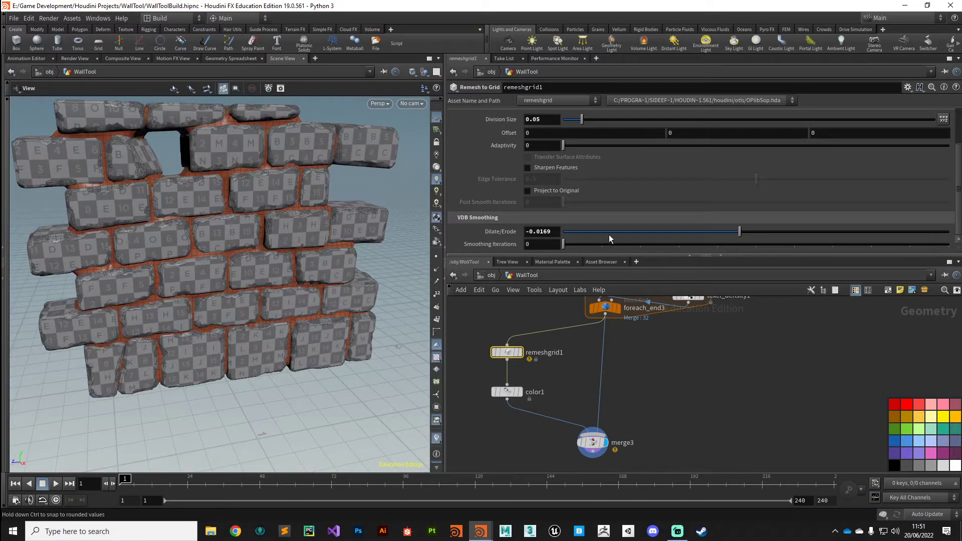
- Rename remeshgrid1 to remeshgrid_Grout and give the node a pale yellow color in the network
{"action": "double_click", "coordinate": [548, 354]}
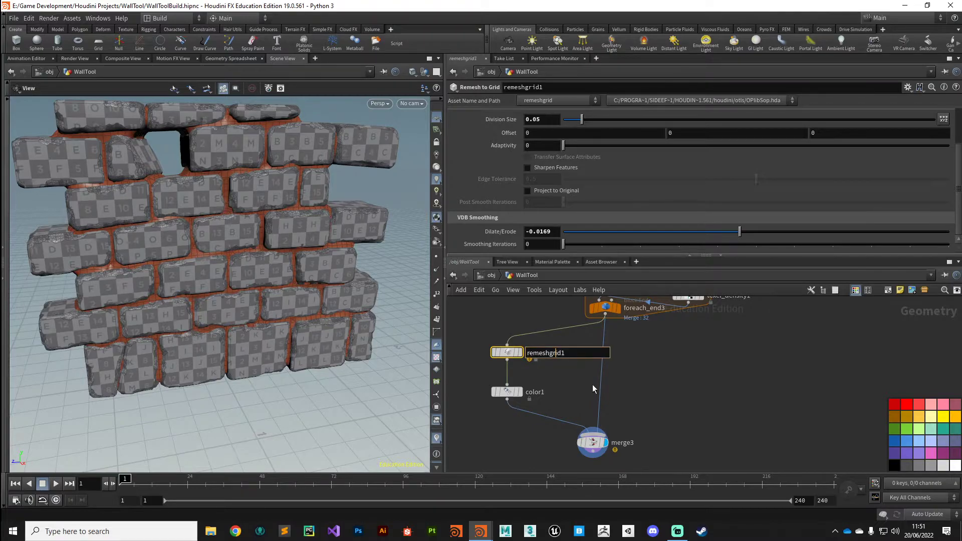
{"action": "key", "text": "BackSpace"}
{"action": "type", "text": "_Grout"}
{"action": "key", "text": "Return"}
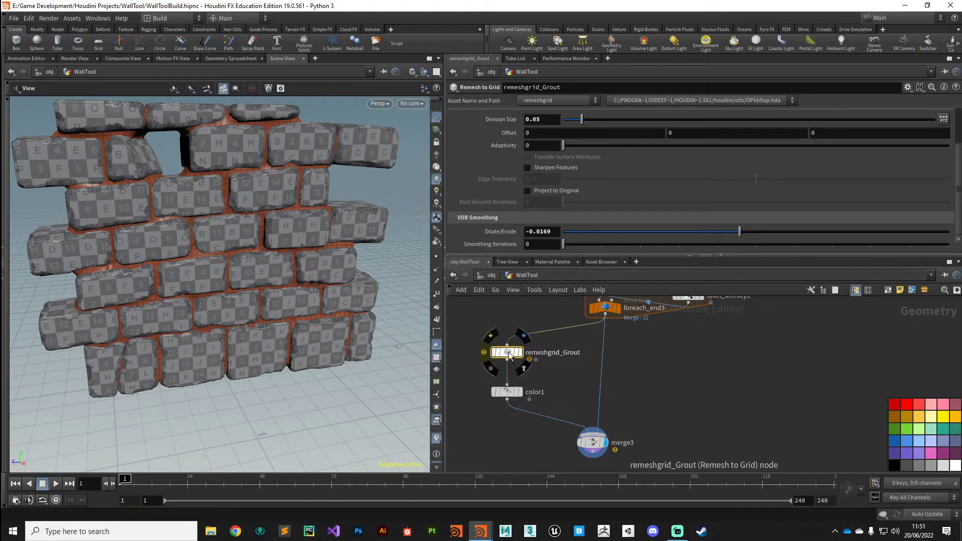
{"action": "left_click", "coordinate": [928, 416]}
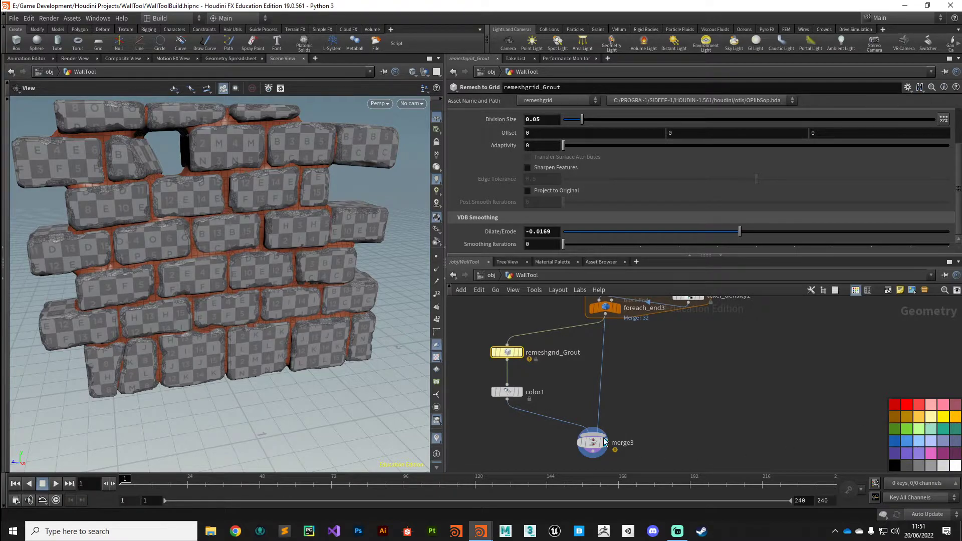
- Rename color1 to color_tintGrout and give the node the same pale yellow network color
{"action": "left_click", "coordinate": [509, 391]}
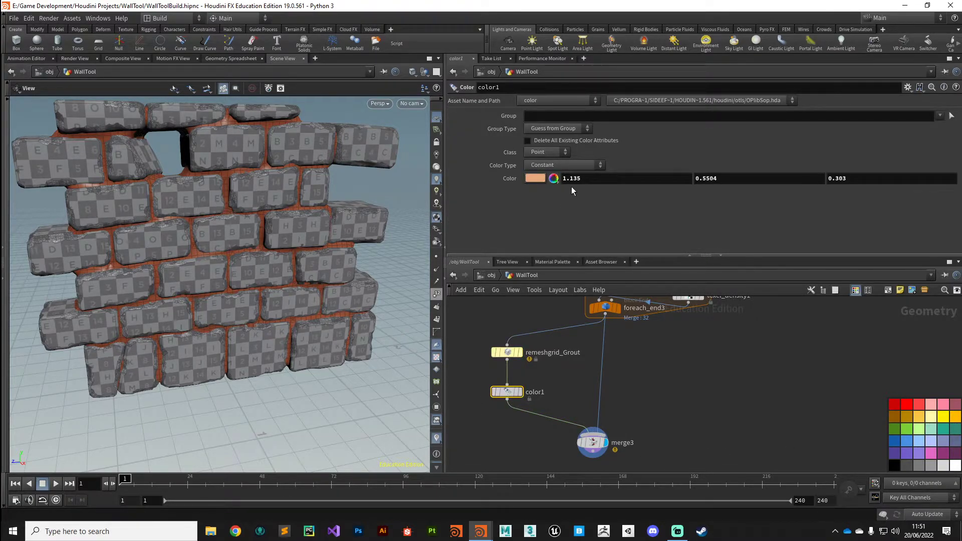
{"action": "double_click", "coordinate": [552, 391]}
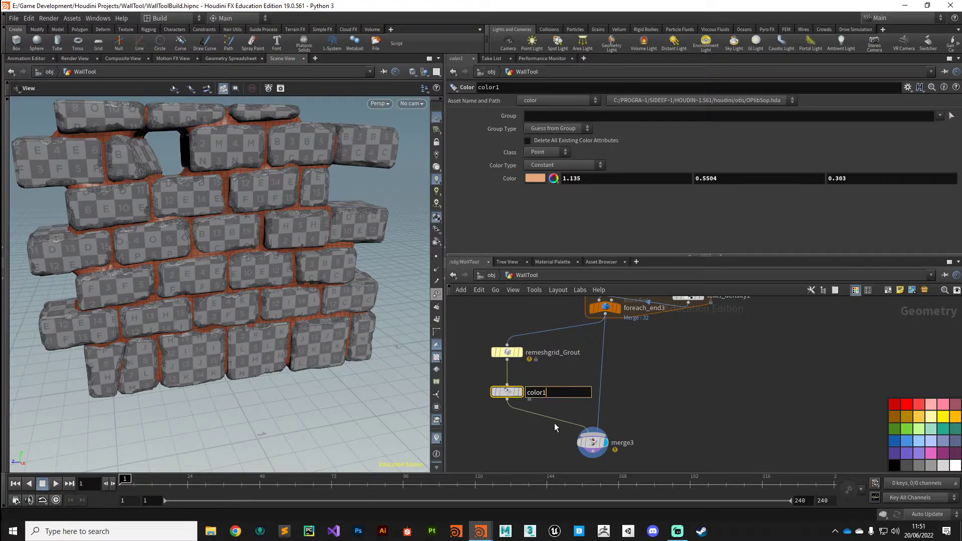
{"action": "type", "text": "_tintGrout"}
{"action": "key", "text": "Return"}
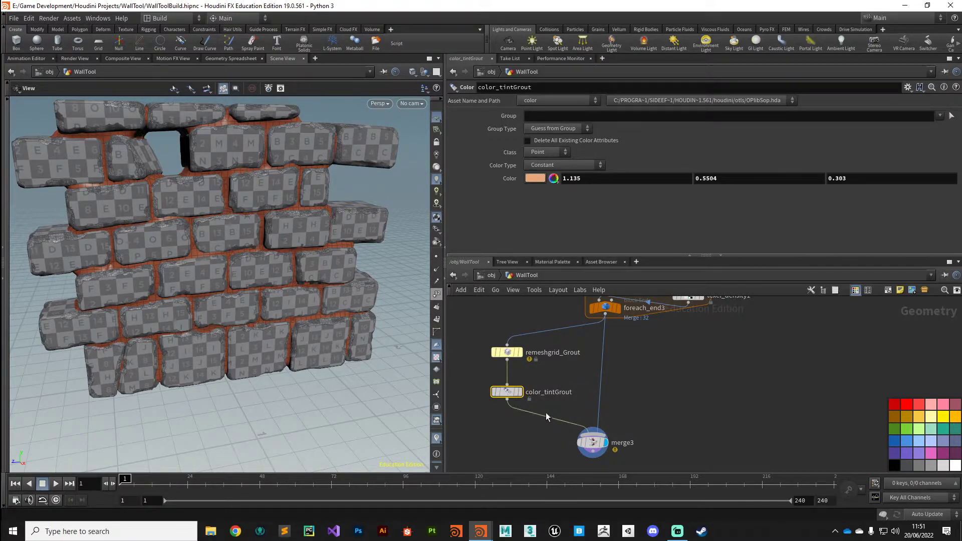
{"action": "mouse_move", "coordinate": [509, 392]}
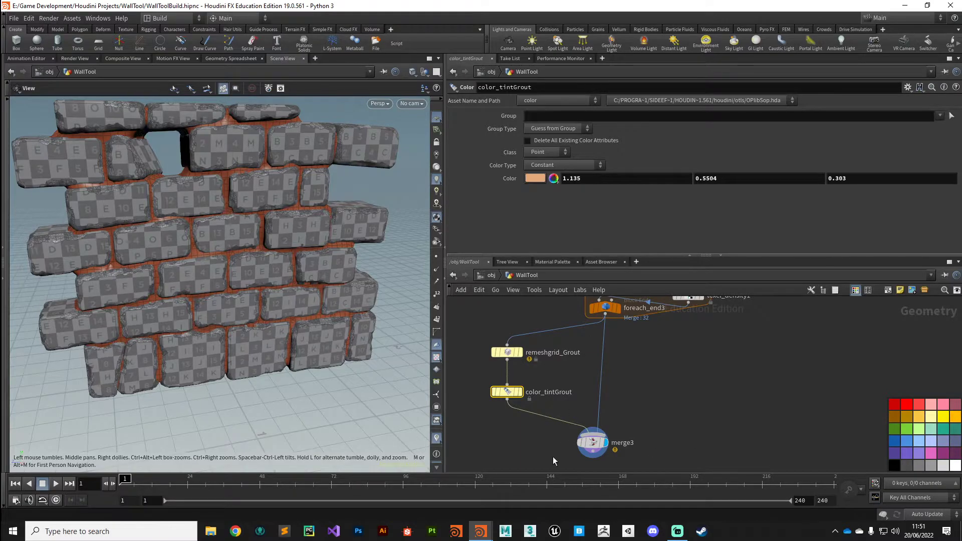
- Insert a UV Unwrap node between color_tintGrout and merge3 and display its result on the grout mesh
{"action": "middle_click_drag", "start_coordinate": [554, 460], "coordinate": [573, 369]}
{"action": "left_click_drag", "start_coordinate": [614, 350], "coordinate": [617, 420]}
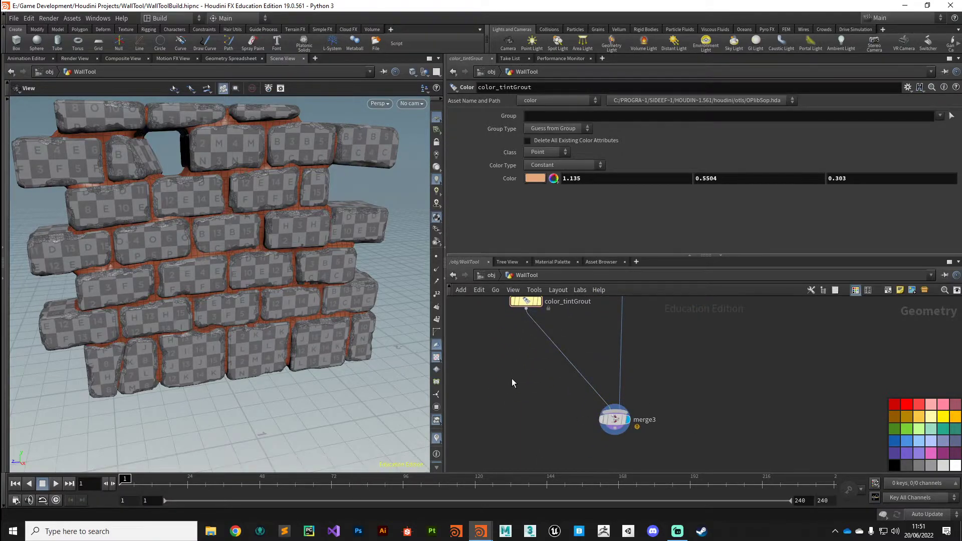
{"action": "key", "text": "Tab"}
{"action": "type", "text": "uvu"}
{"action": "key", "text": "Return"}
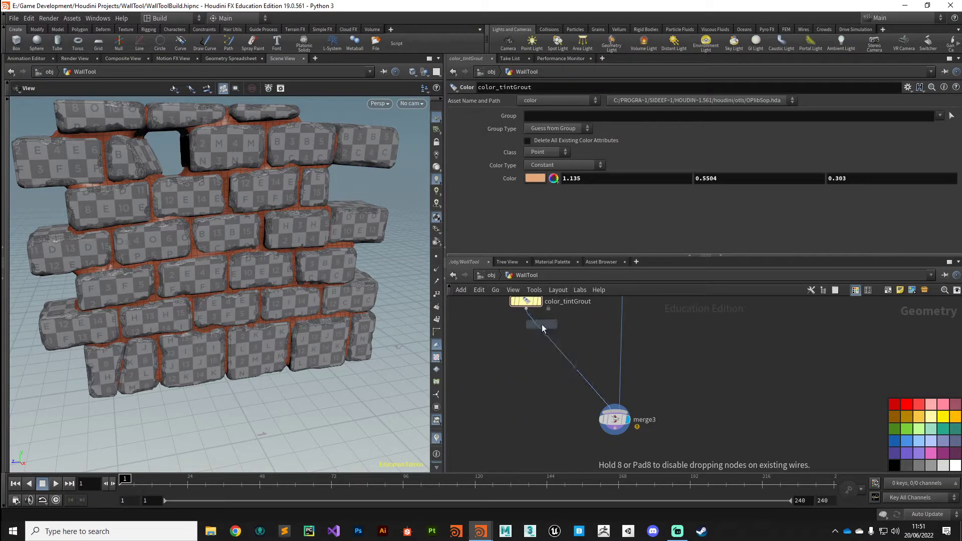
{"action": "left_click", "coordinate": [542, 324]}
{"action": "left_click_drag", "start_coordinate": [543, 333], "coordinate": [521, 334]}
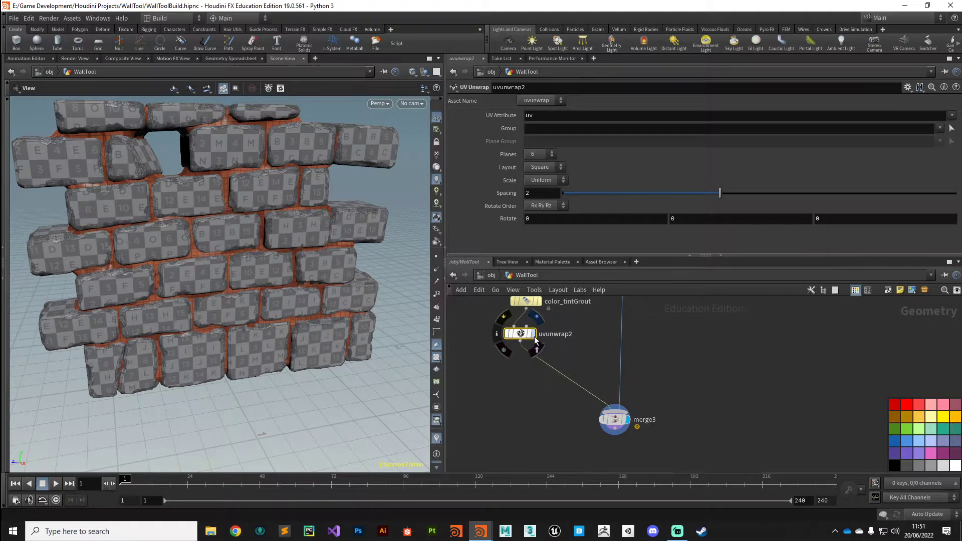
{"action": "left_click", "coordinate": [533, 334]}
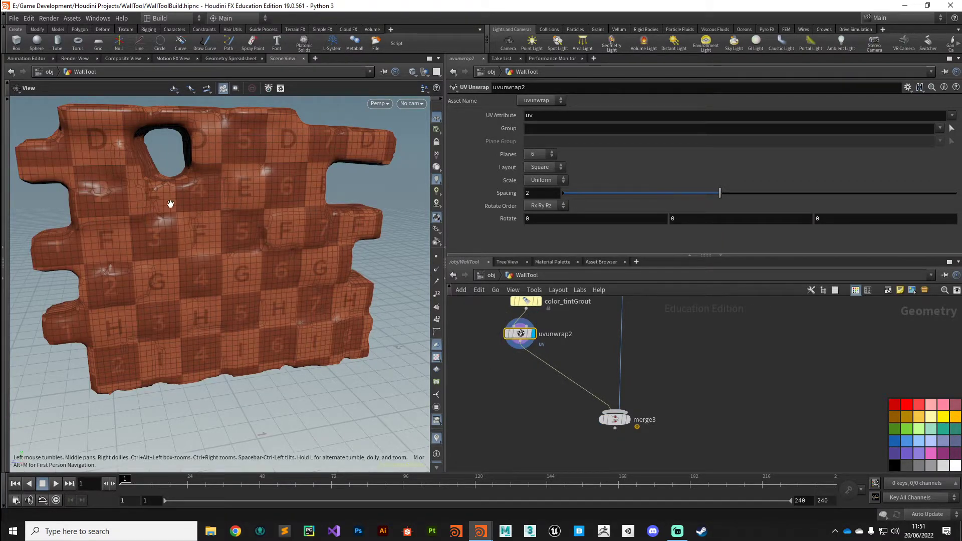
{"action": "left_click_drag", "start_coordinate": [198, 252], "coordinate": [215, 222]}
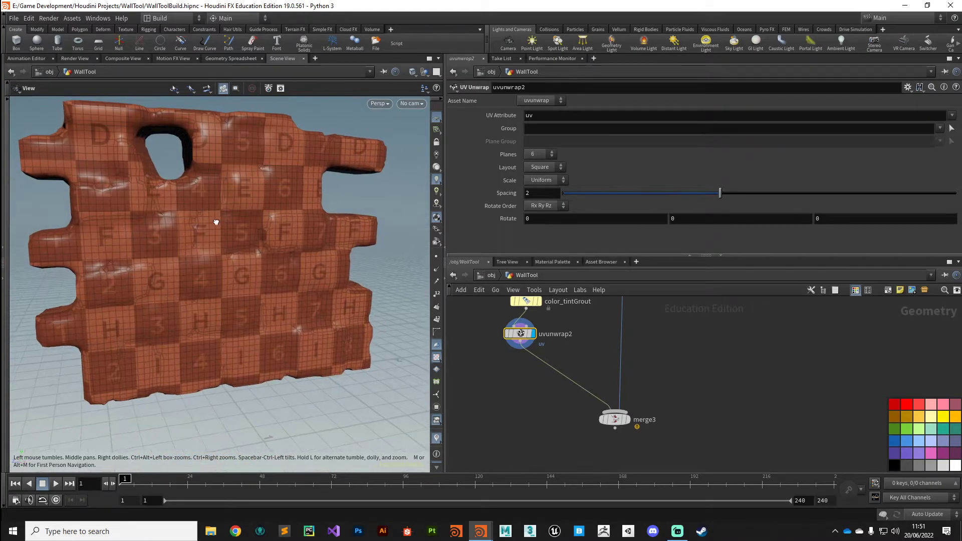
{"action": "left_click_drag", "start_coordinate": [521, 334], "coordinate": [526, 336]}
- Duplicate texel_density1, insert the copy between uvunwrap2 and merge3, and display its result on the grout
{"action": "middle_click_drag", "start_coordinate": [664, 317], "coordinate": [652, 428]}
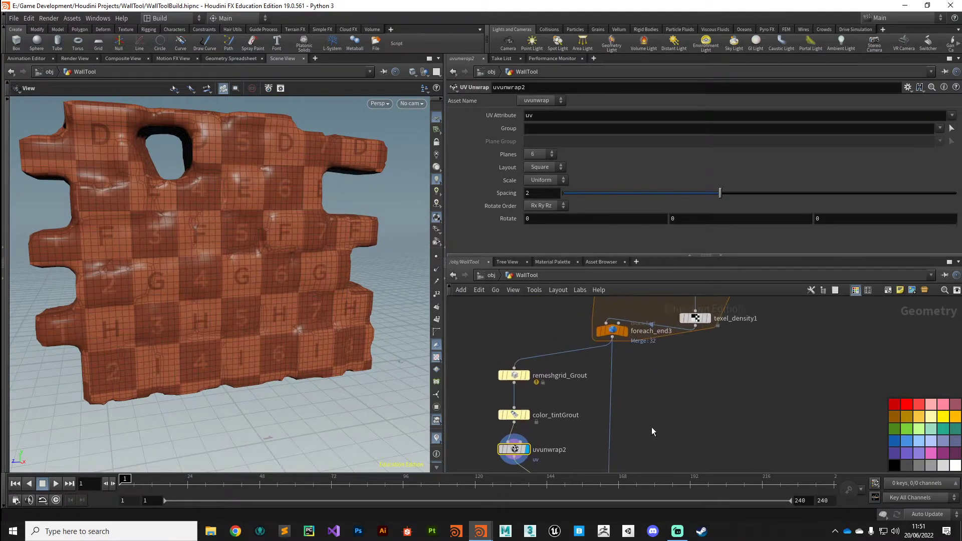
{"action": "scroll", "coordinate": [654, 427], "scroll_direction": "down", "scroll_amount": 3}
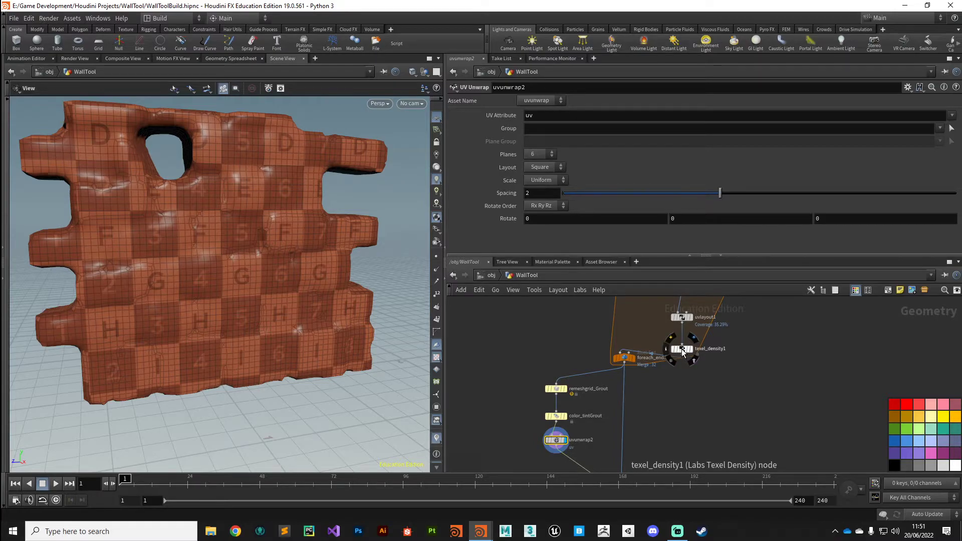
{"action": "left_click_drag", "start_coordinate": [682, 349], "coordinate": [514, 450], "text": "alt"}
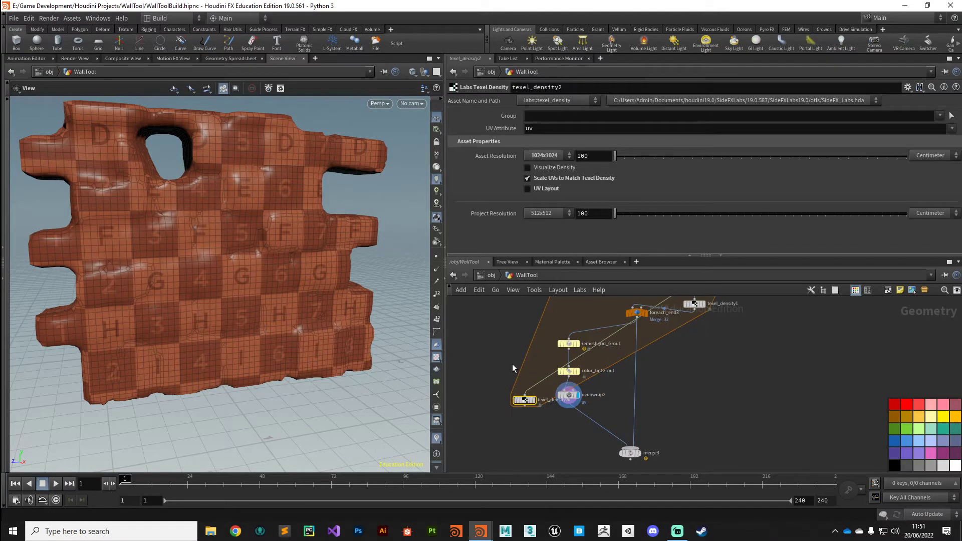
{"action": "left_click_drag", "start_coordinate": [525, 404], "coordinate": [599, 428]}
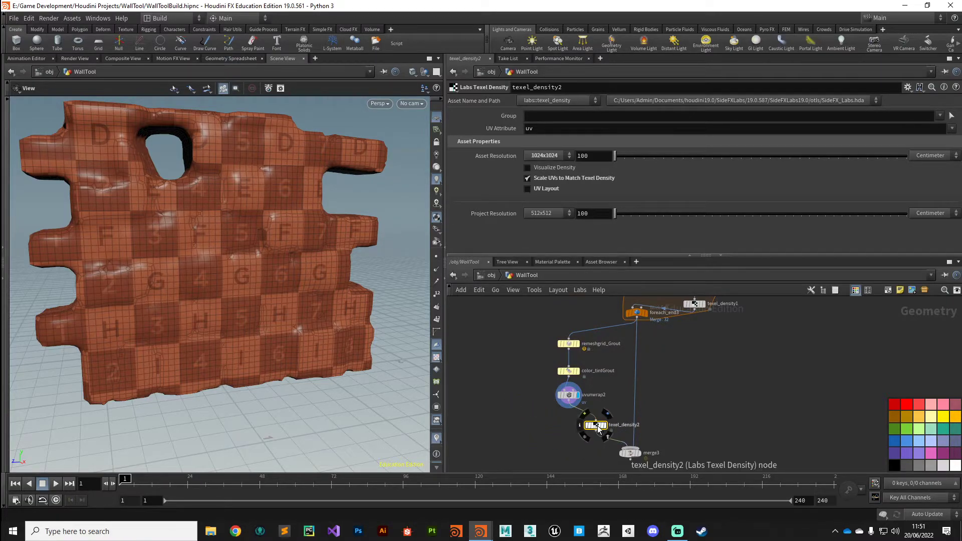
{"action": "scroll", "coordinate": [596, 427], "scroll_direction": "up", "scroll_amount": 3}
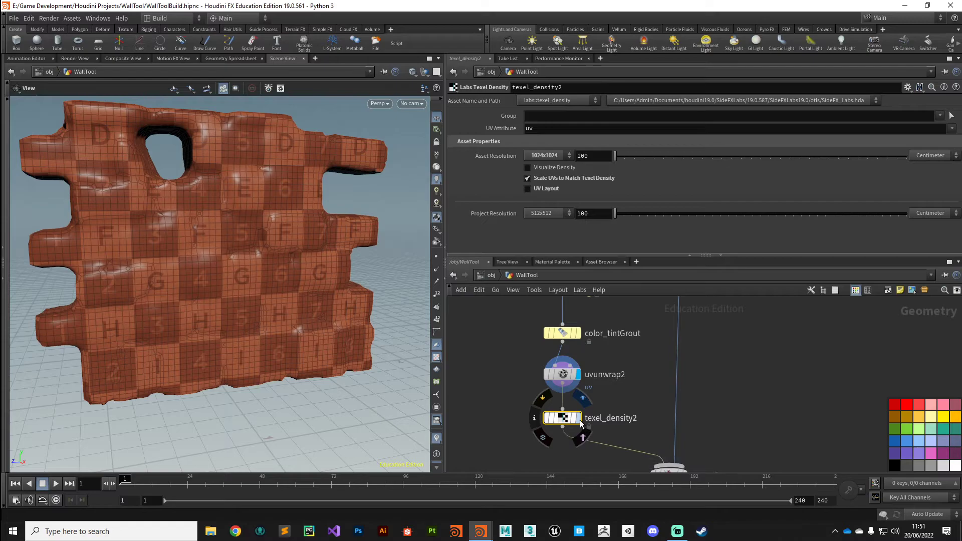
{"action": "left_click", "coordinate": [579, 420]}
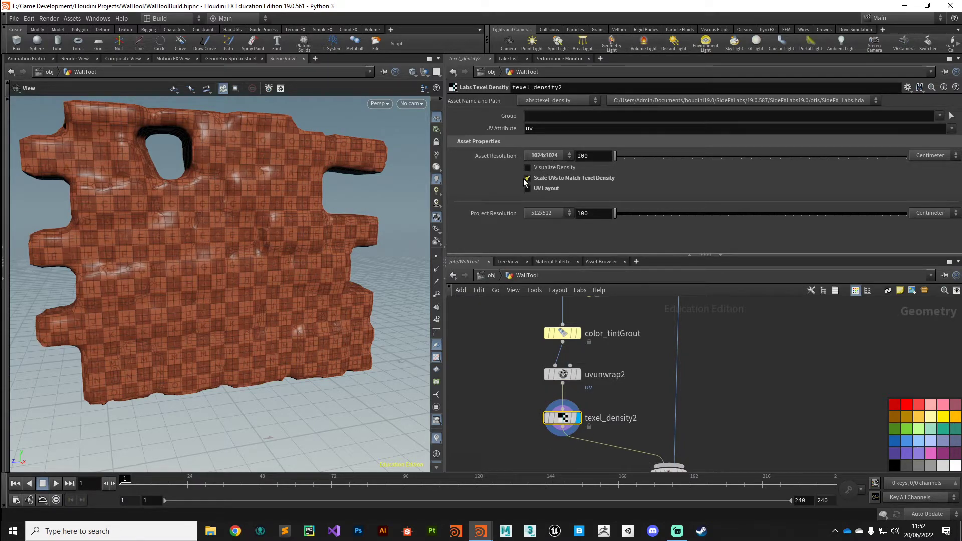
{"action": "mouse_move", "coordinate": [540, 191]}
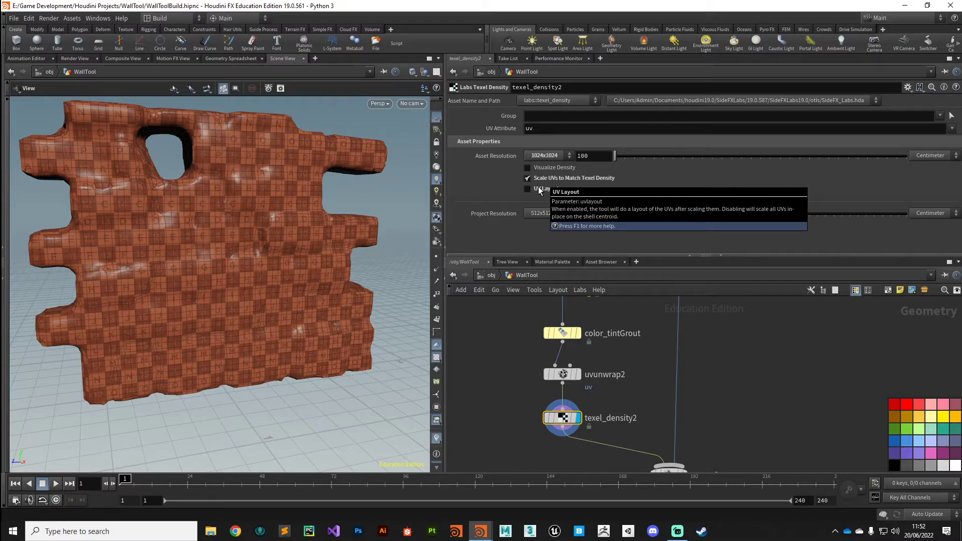
- Display merge3 and compare the checker density of the bricks and the grout up close
{"action": "middle_click_drag", "start_coordinate": [581, 457], "coordinate": [566, 376]}
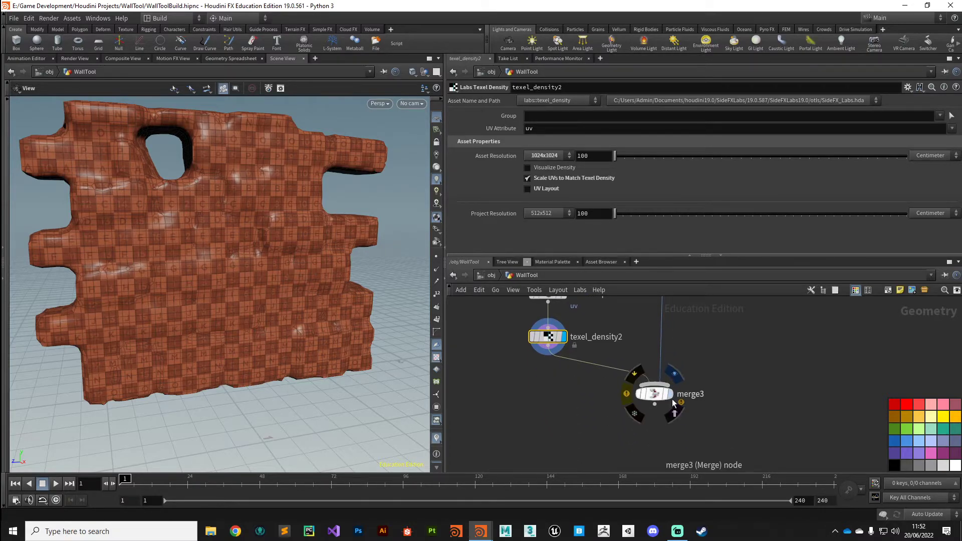
{"action": "left_click", "coordinate": [670, 394]}
{"action": "left_click", "coordinate": [657, 393]}
{"action": "middle_click_drag", "start_coordinate": [229, 314], "coordinate": [234, 341]}
{"action": "scroll", "coordinate": [234, 342], "scroll_direction": "up", "scroll_amount": 3}
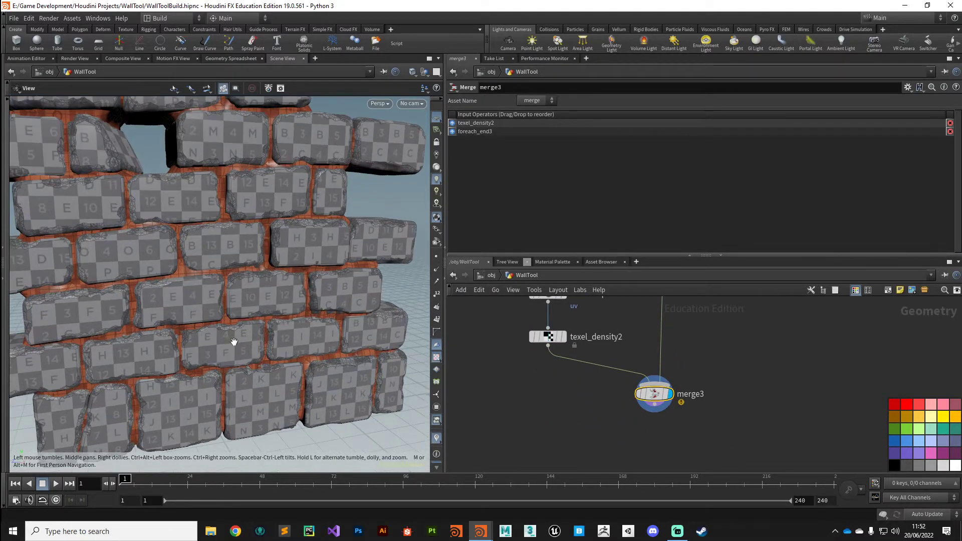
{"action": "right_click_drag", "start_coordinate": [235, 341], "coordinate": [239, 313]}
{"action": "left_click_drag", "start_coordinate": [238, 314], "coordinate": [205, 318]}
- Turn off the UV checker texture in the viewport and view the plain wall from an angle
{"action": "middle_click_drag", "start_coordinate": [547, 336], "coordinate": [536, 425]}
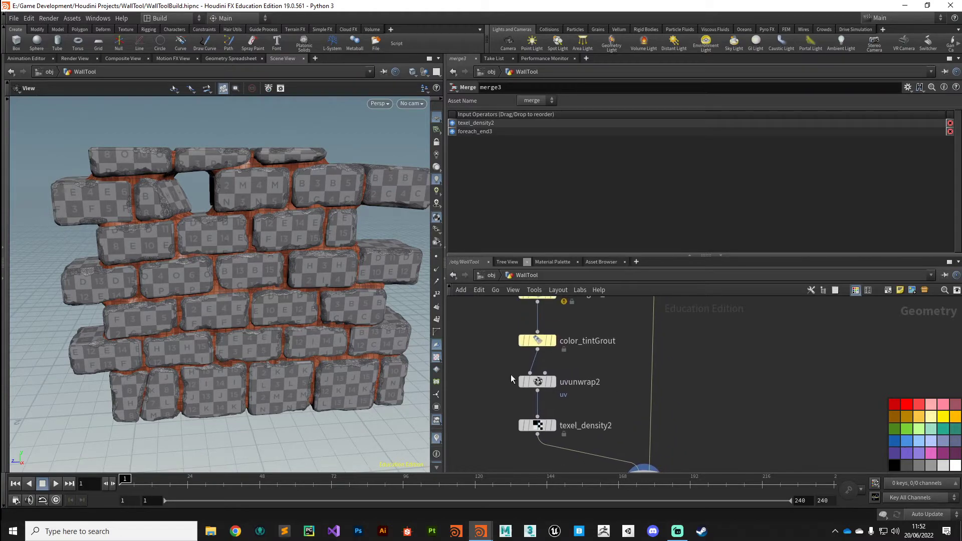
{"action": "scroll", "coordinate": [511, 378], "scroll_direction": "down", "scroll_amount": 3}
{"action": "left_click_drag", "start_coordinate": [249, 333], "coordinate": [233, 326]}
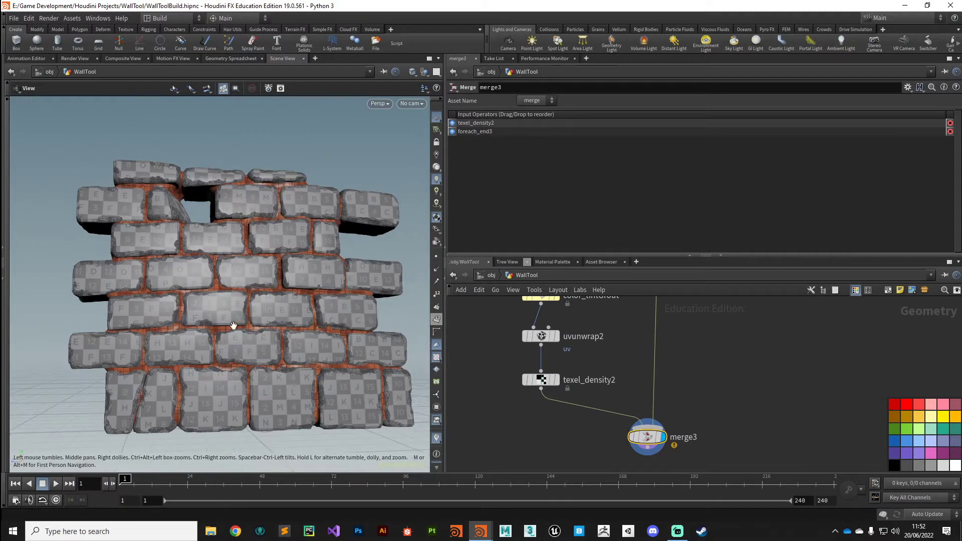
{"action": "left_click", "coordinate": [437, 359]}
{"action": "left_click_drag", "start_coordinate": [269, 326], "coordinate": [447, 409]}
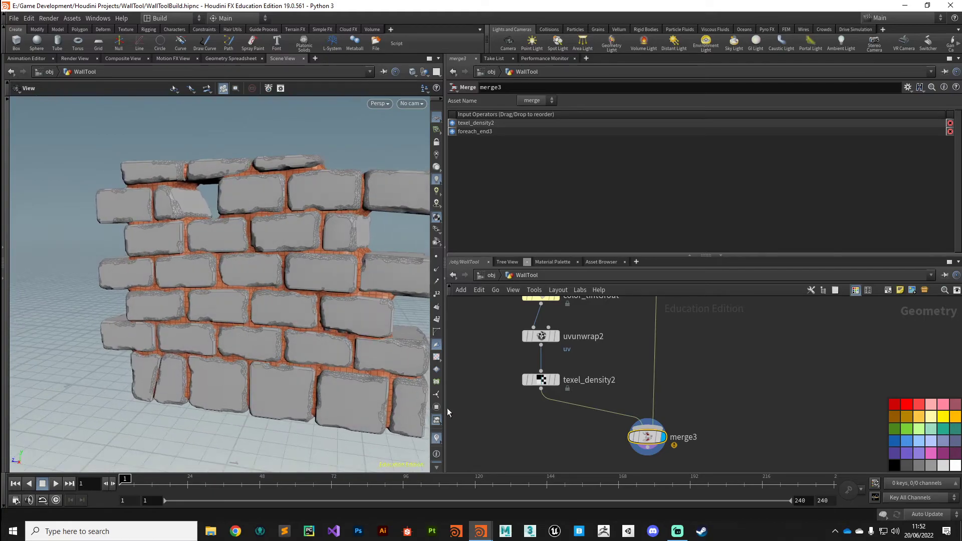
- Change color_tintGrout's color to a neutral grey of 0.333 in all three channels
{"action": "scroll", "coordinate": [582, 366], "scroll_direction": "up", "scroll_amount": 3}
{"action": "left_click", "coordinate": [543, 369]}
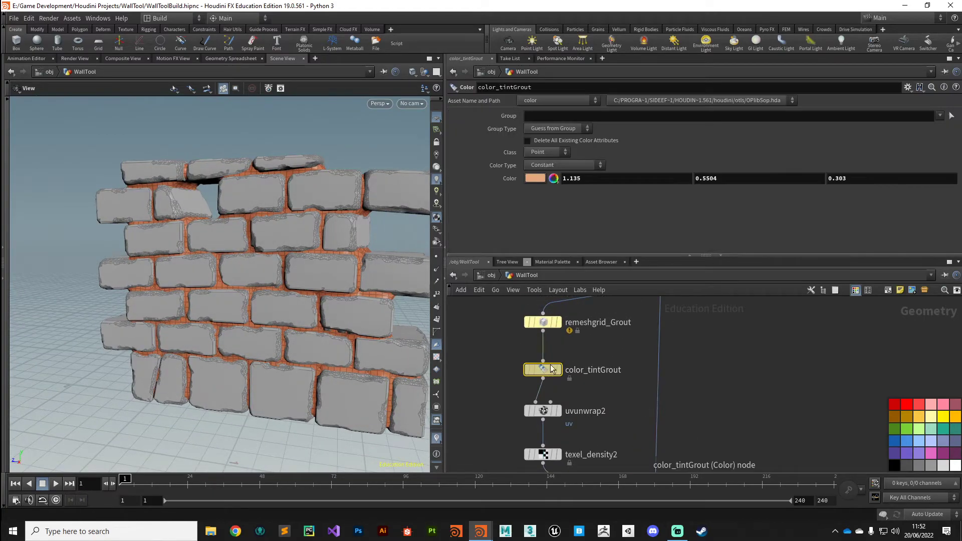
{"action": "left_click", "coordinate": [537, 180]}
{"action": "left_click", "coordinate": [595, 165]}
{"action": "left_click", "coordinate": [601, 163]}
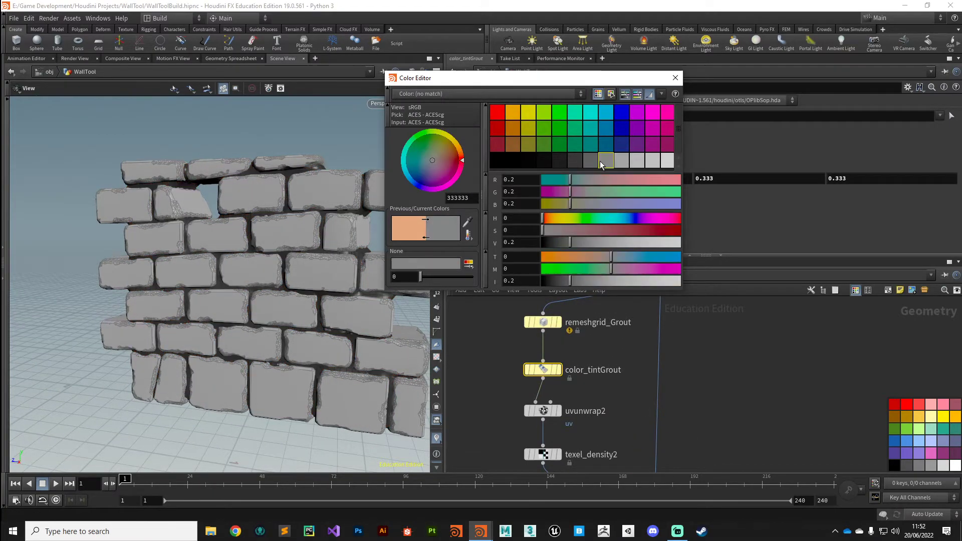
{"action": "left_click", "coordinate": [675, 77]}
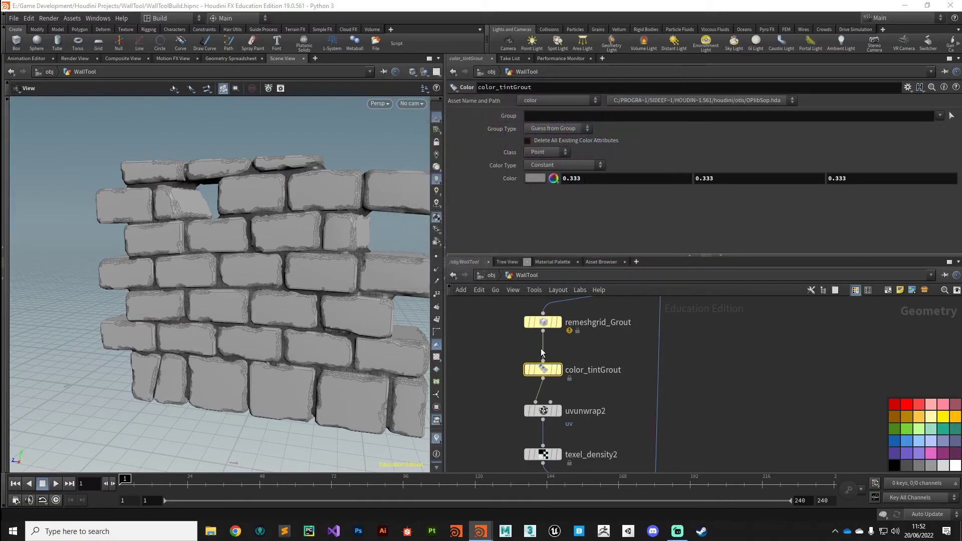
- Set remeshgrid_Grout's Dilate/Erode to -0.0081 to push the grout further out between the bricks
{"action": "left_click", "coordinate": [543, 322]}
{"action": "left_click_drag", "start_coordinate": [241, 321], "coordinate": [284, 325]}
{"action": "scroll", "coordinate": [285, 323], "scroll_direction": "up", "scroll_amount": 2}
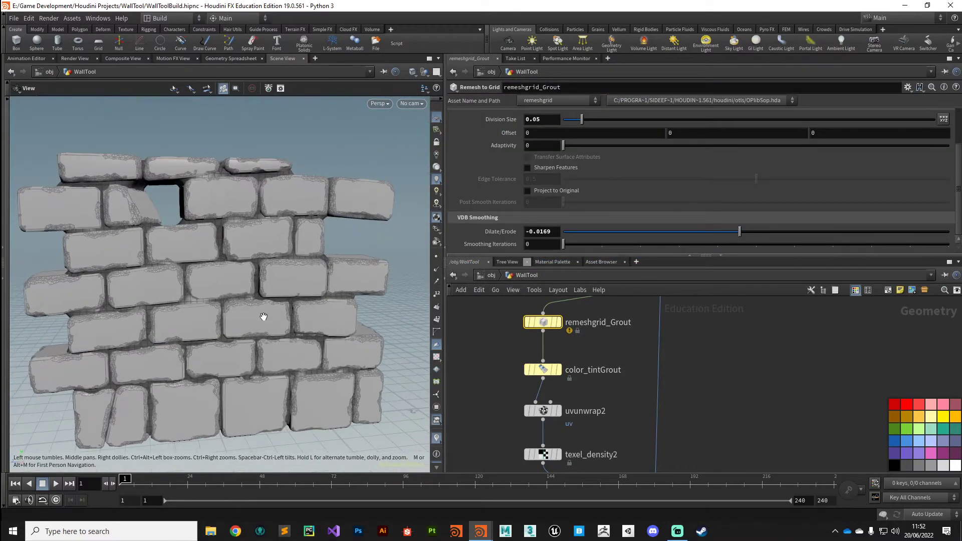
{"action": "middle_click_drag", "start_coordinate": [206, 368], "coordinate": [232, 339]}
{"action": "left_click_drag", "start_coordinate": [232, 339], "coordinate": [218, 318]}
{"action": "scroll", "coordinate": [211, 316], "scroll_direction": "up", "scroll_amount": 3}
{"action": "scroll", "coordinate": [155, 305], "scroll_direction": "down", "scroll_amount": 5}
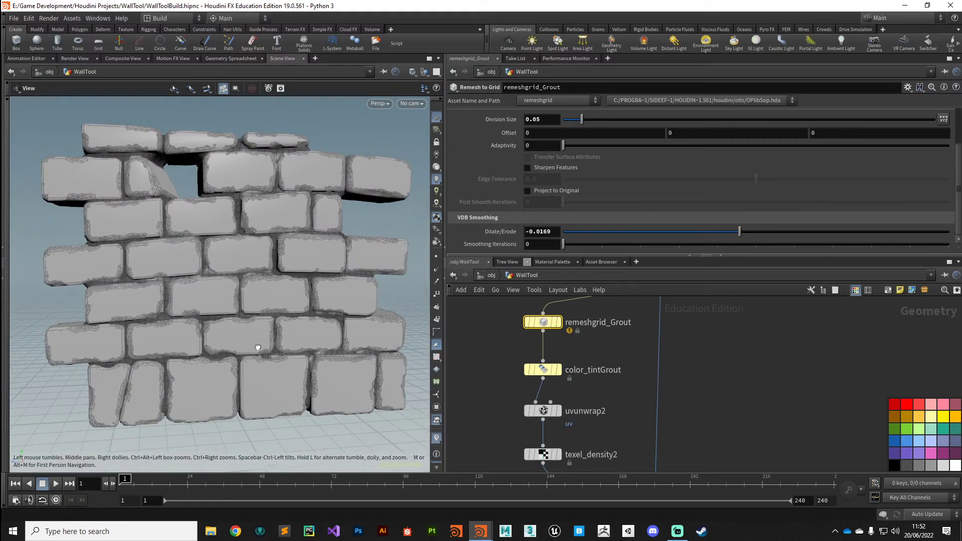
{"action": "left_click_drag", "start_coordinate": [258, 348], "coordinate": [256, 369]}
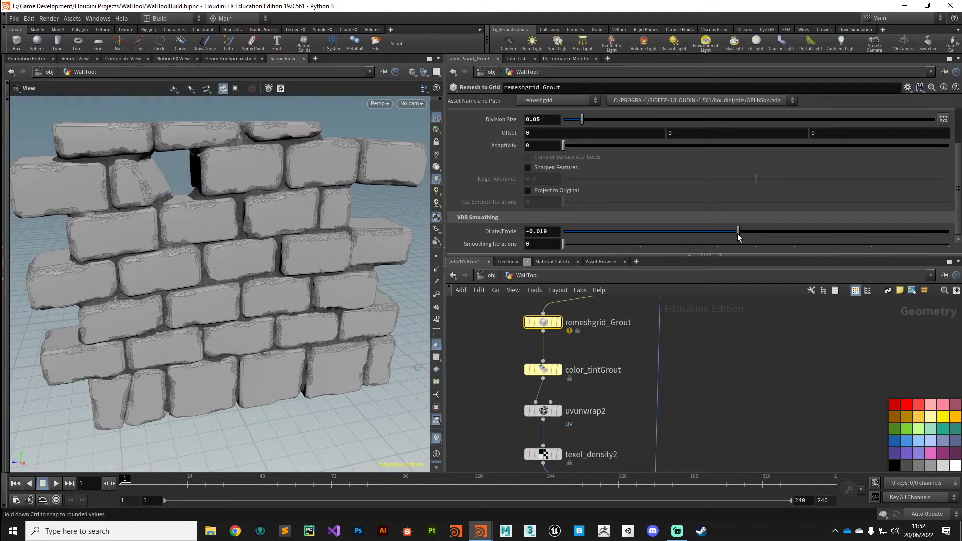
{"action": "mouse_move", "coordinate": [741, 231]}
{"action": "left_mouse_down"}
{"action": "mouse_move", "coordinate": [728, 239]}
{"action": "mouse_move", "coordinate": [749, 239]}
{"action": "left_mouse_up"}
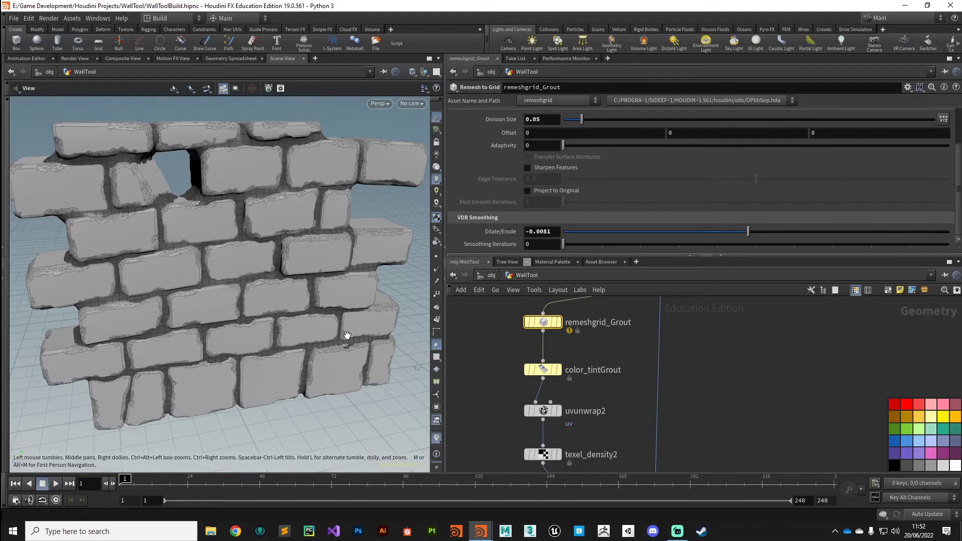
- Inspect the wall with its grey grout from several angles and view the entire node network
{"action": "left_click_drag", "start_coordinate": [232, 292], "coordinate": [204, 277]}
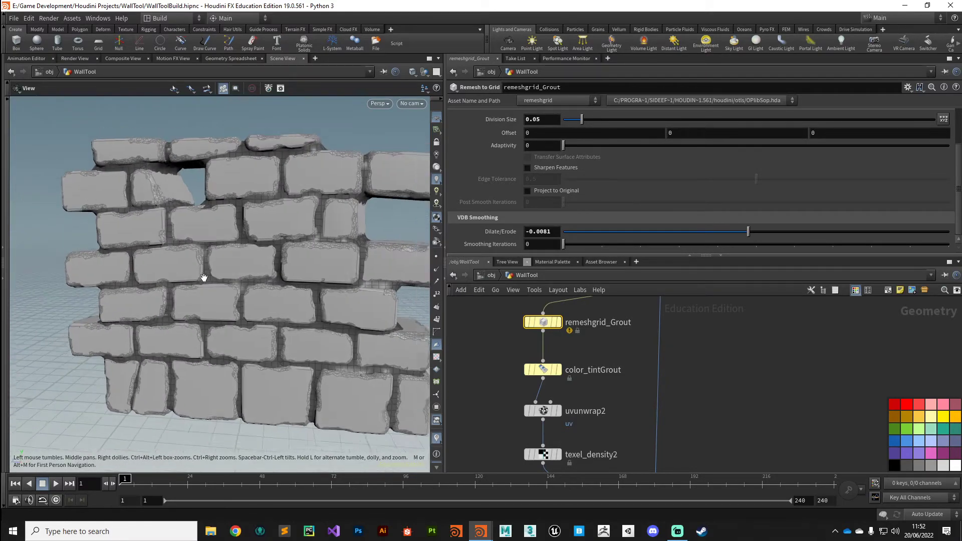
{"action": "right_click_drag", "start_coordinate": [204, 278], "coordinate": [209, 346]}
{"action": "left_click_drag", "start_coordinate": [210, 346], "coordinate": [262, 342]}
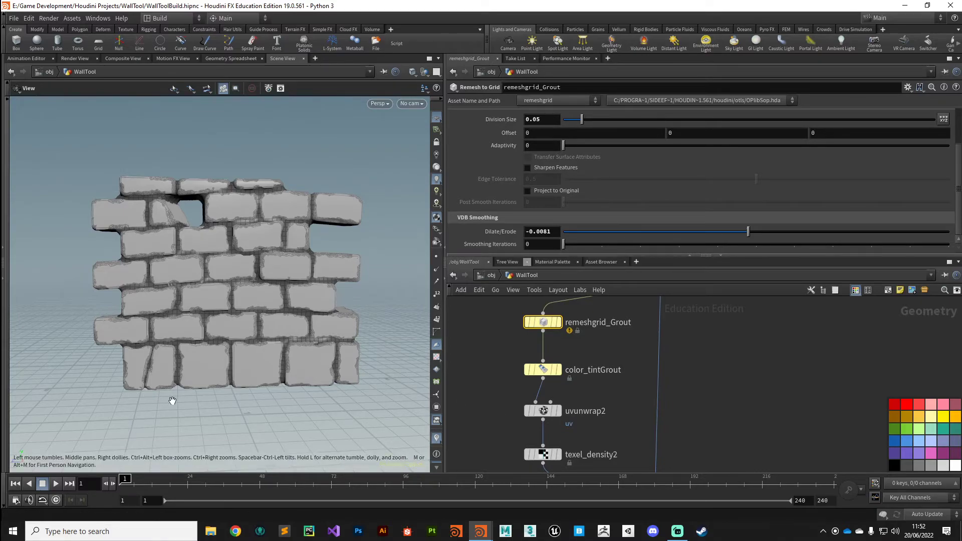
{"action": "mouse_move", "coordinate": [262, 364]}
{"action": "left_mouse_down"}
{"action": "mouse_move", "coordinate": [247, 372]}
{"action": "mouse_move", "coordinate": [263, 379]}
{"action": "left_mouse_up"}
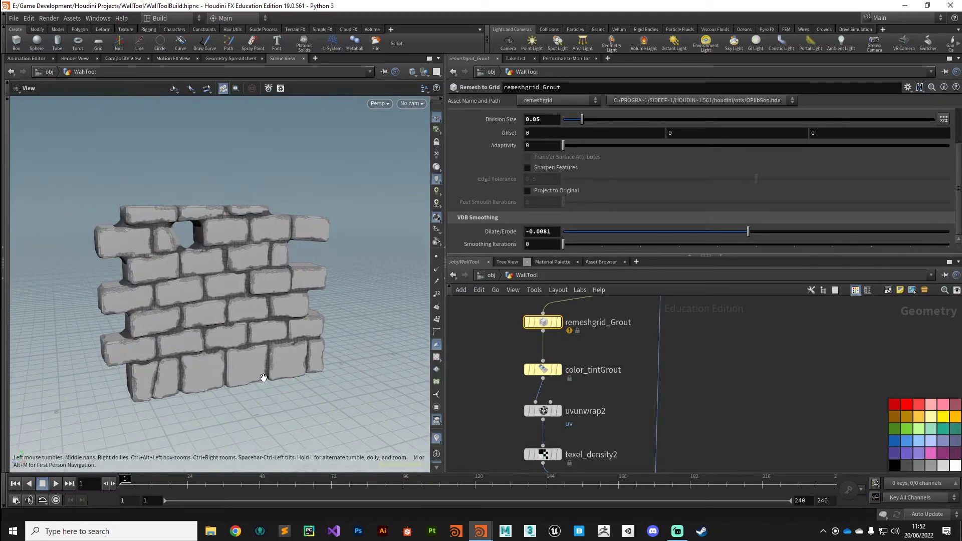
{"action": "scroll", "coordinate": [621, 382], "scroll_direction": "down", "scroll_amount": 8}
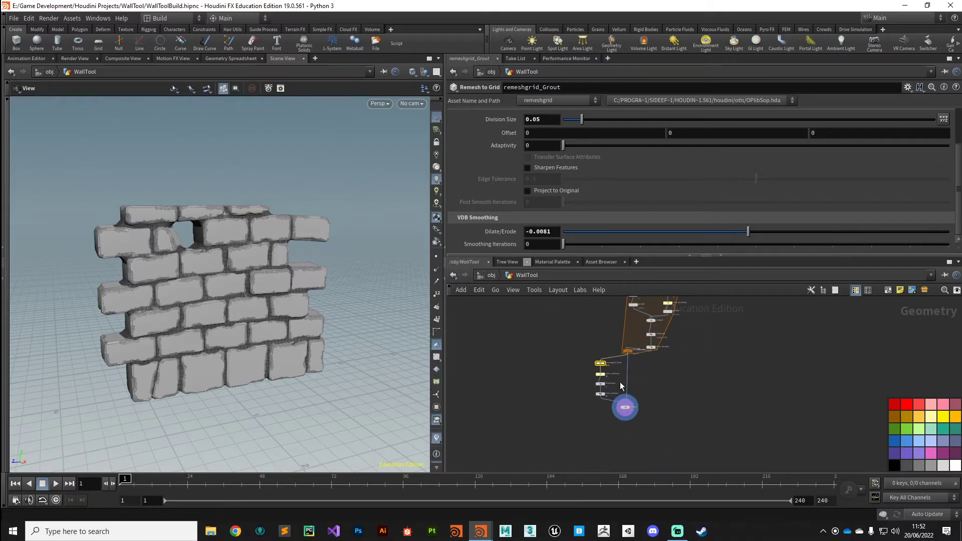
{"action": "middle_click_drag", "start_coordinate": [576, 356], "coordinate": [544, 410]}
{"action": "scroll", "coordinate": [544, 410], "scroll_direction": "down", "scroll_amount": 3}
{"action": "middle_click_drag", "start_coordinate": [529, 352], "coordinate": [524, 380]}
{"action": "scroll", "coordinate": [524, 381], "scroll_direction": "down", "scroll_amount": 2}
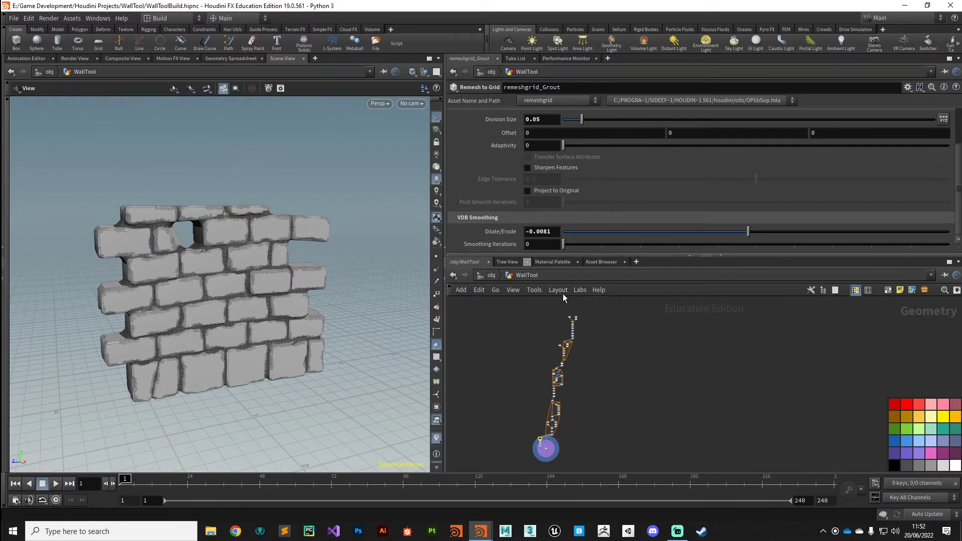